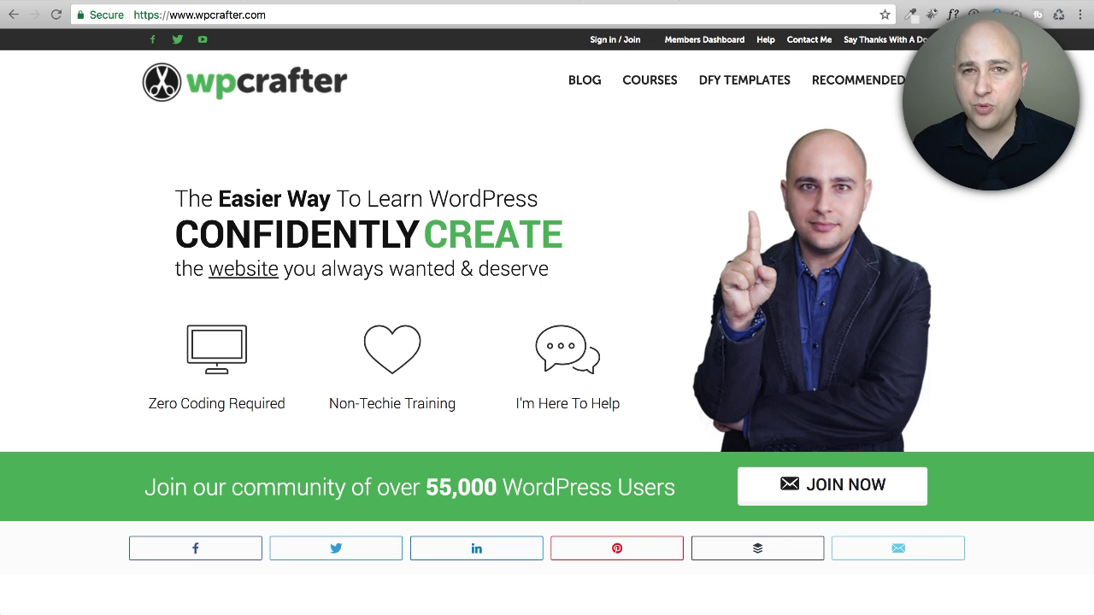
- Switch between the Elementor Pro and course tabs, ending on the elementor-pro.dev editor tab
{"action": "left_click", "coordinate": [733, 4]}
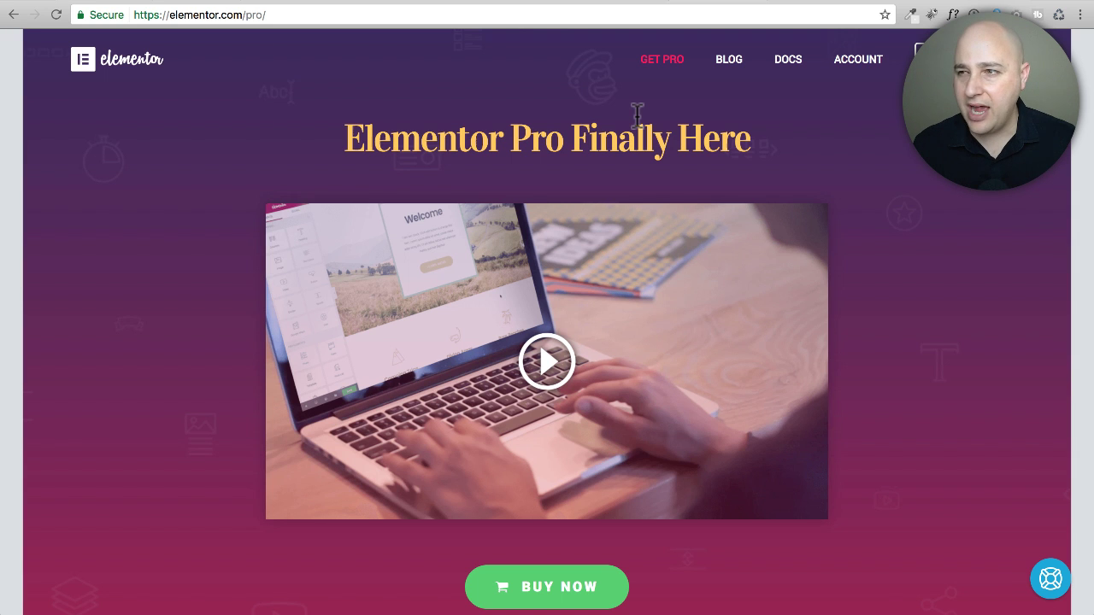
{"action": "left_click", "coordinate": [896, 3]}
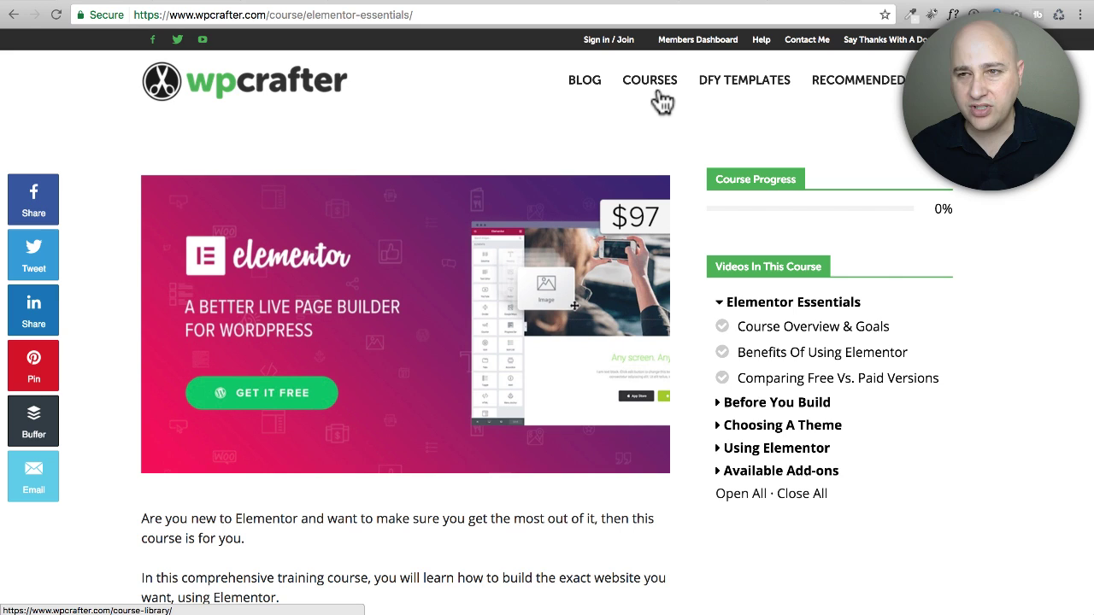
{"action": "left_click", "coordinate": [810, 3]}
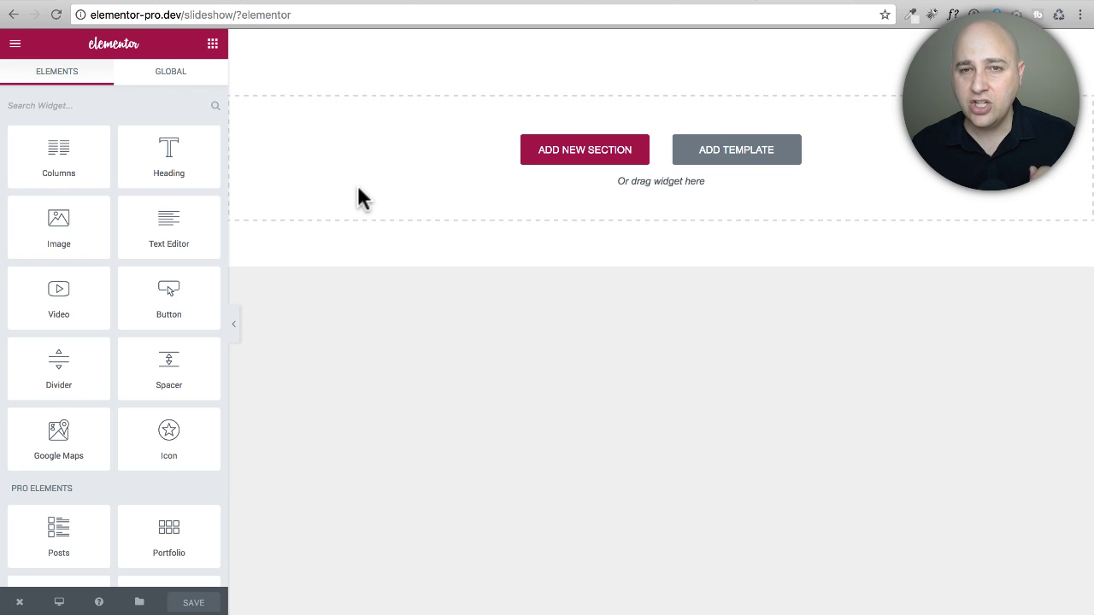
- Scroll the Elements panel down to Pro Elements such as Flip Box, Slides and Countdown
{"action": "scroll", "coordinate": [152, 258], "scroll_direction": "down", "scroll_amount": 5}
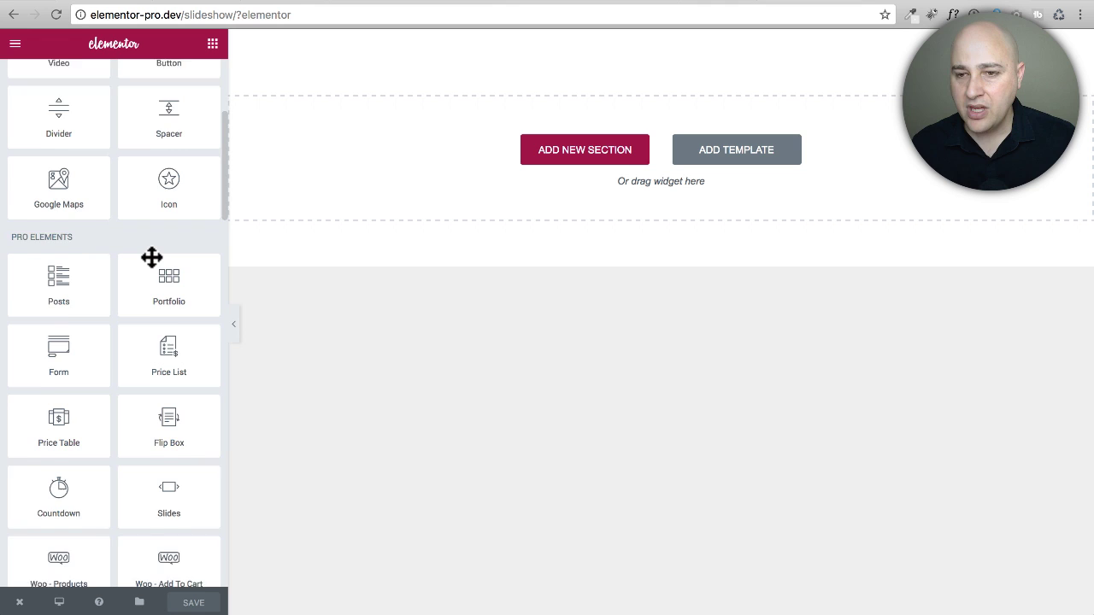
{"action": "scroll", "coordinate": [151, 257], "scroll_direction": "down", "scroll_amount": 1}
{"action": "scroll", "coordinate": [151, 257], "scroll_direction": "down", "scroll_amount": 4}
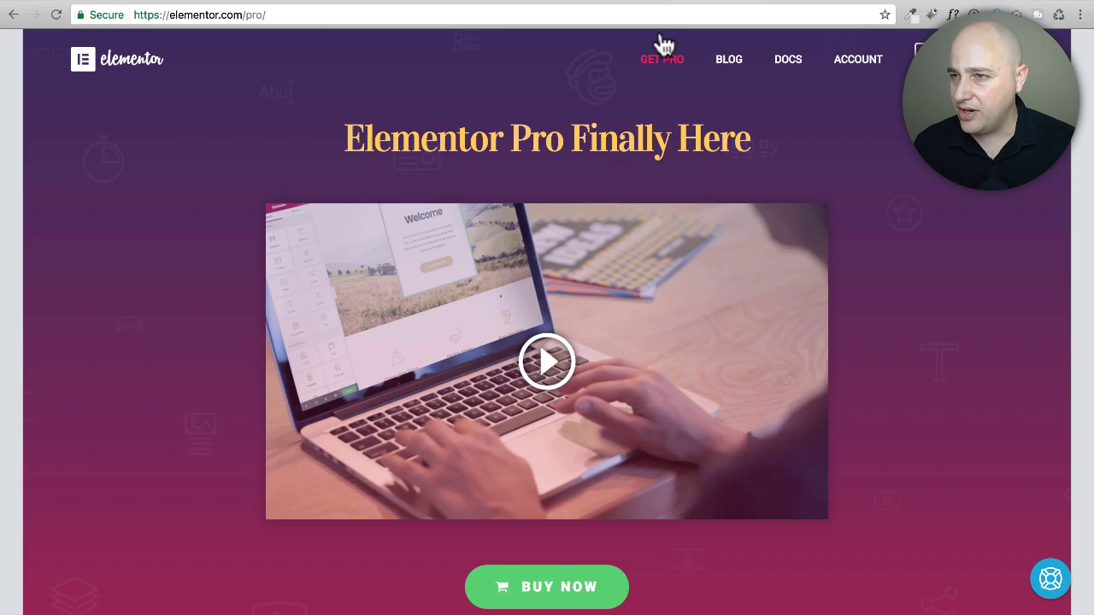
{"action": "scroll", "coordinate": [419, 190], "scroll_direction": "down", "scroll_amount": 20}
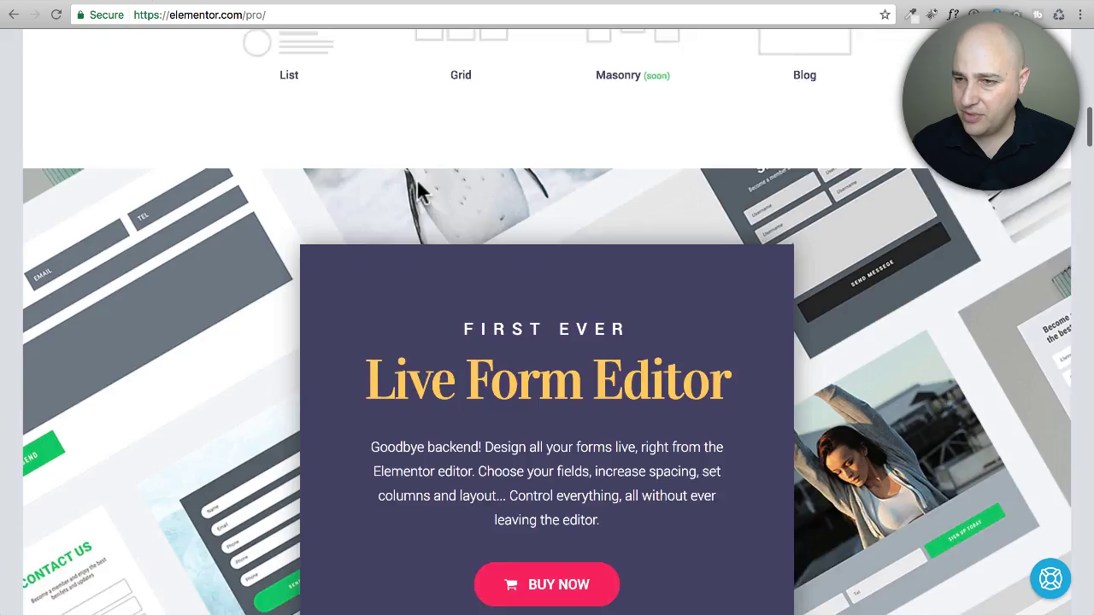
{"action": "scroll", "coordinate": [416, 180], "scroll_direction": "down", "scroll_amount": 15}
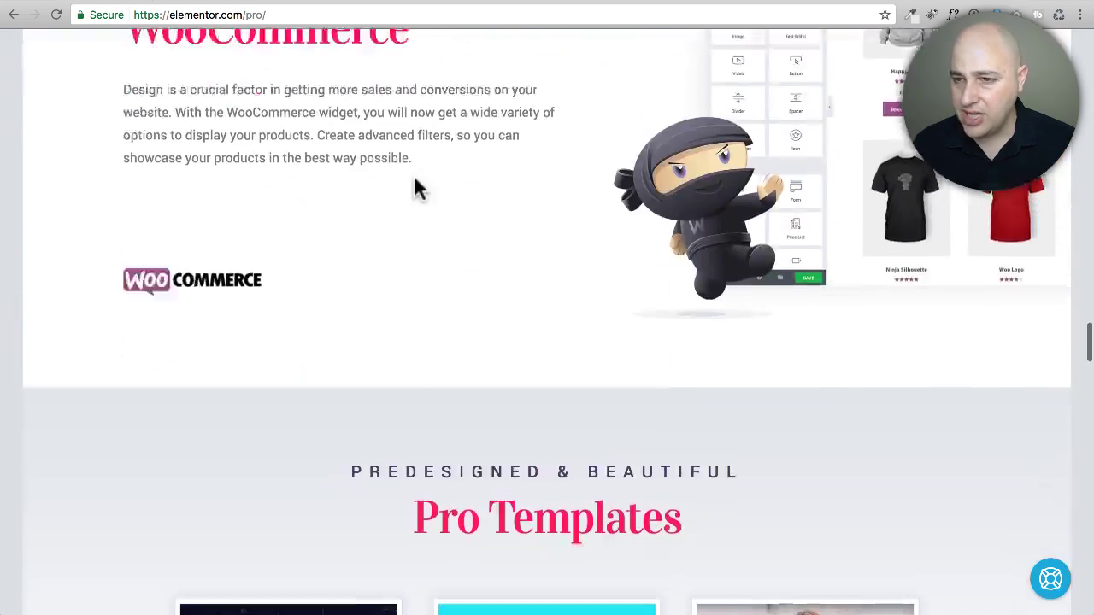
{"action": "scroll", "coordinate": [415, 188], "scroll_direction": "down", "scroll_amount": 15}
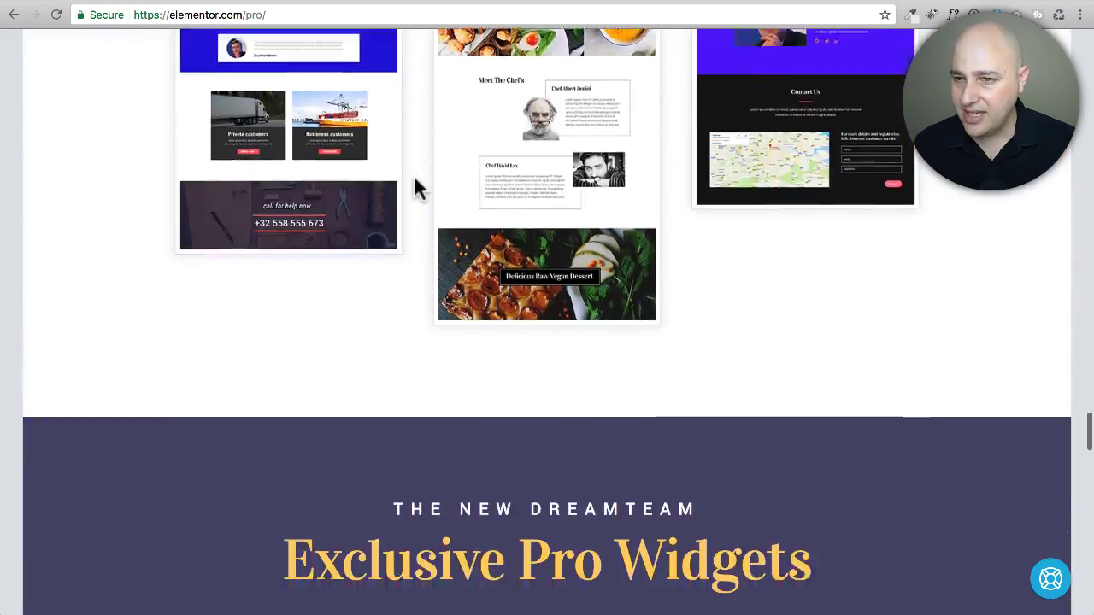
{"action": "scroll", "coordinate": [415, 181], "scroll_direction": "down", "scroll_amount": 2}
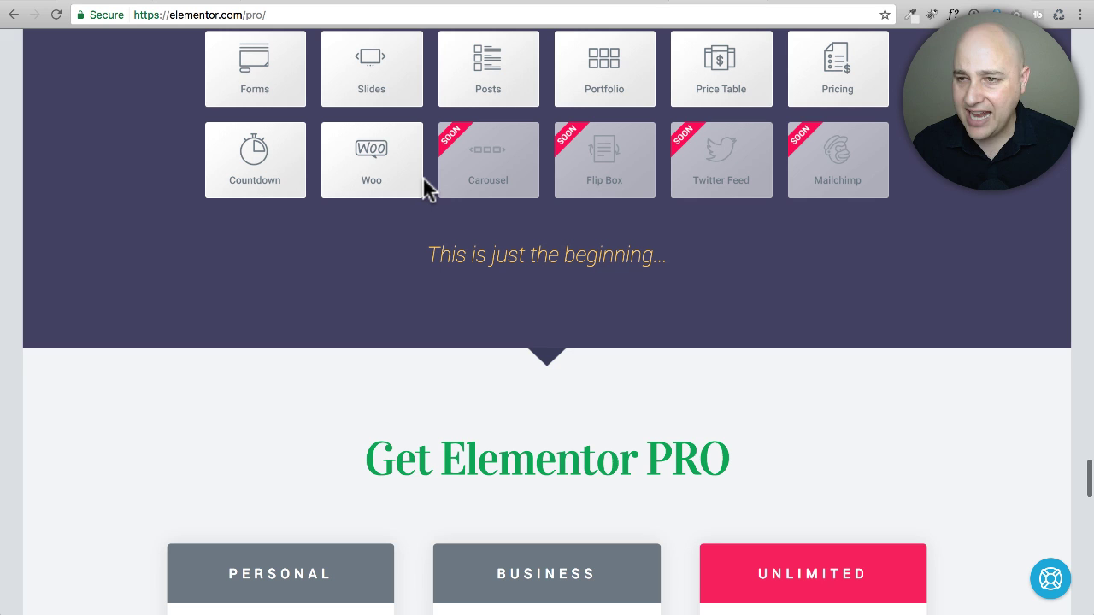
{"action": "scroll", "coordinate": [427, 188], "scroll_direction": "up", "scroll_amount": 5}
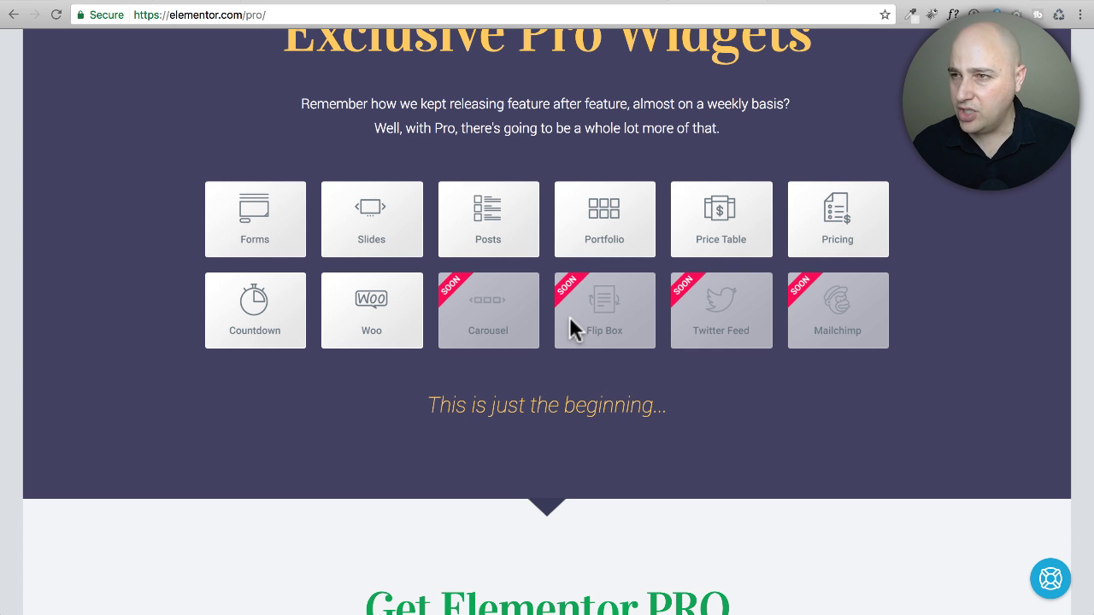
- Back in the editor, drag a Flip Box widget from Pro Elements onto the empty page
{"action": "left_click", "coordinate": [803, 2]}
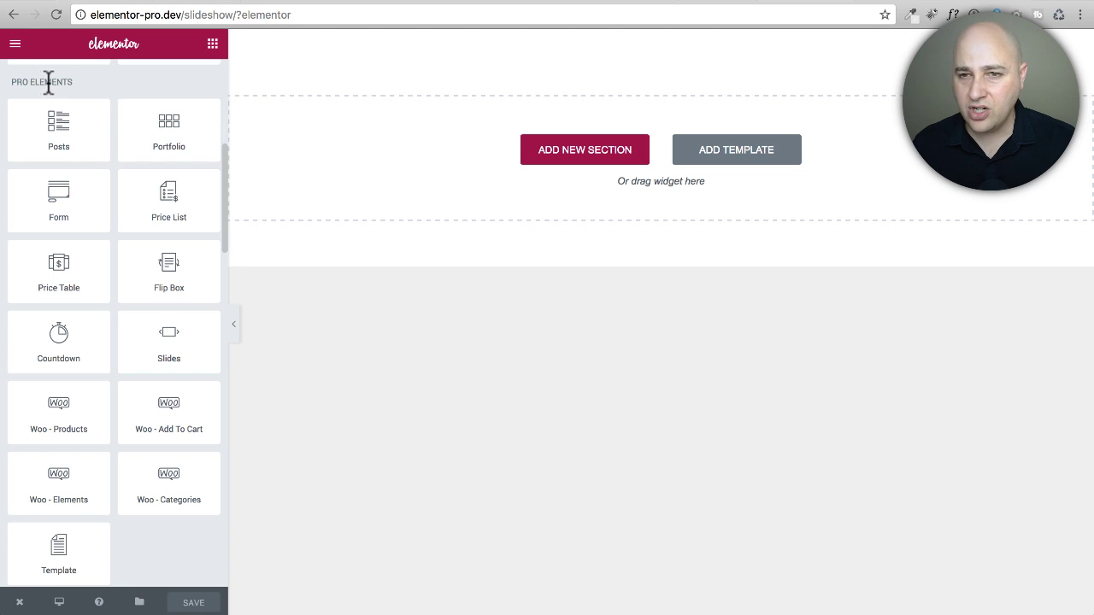
{"action": "scroll", "coordinate": [111, 269], "scroll_direction": "down", "scroll_amount": 1}
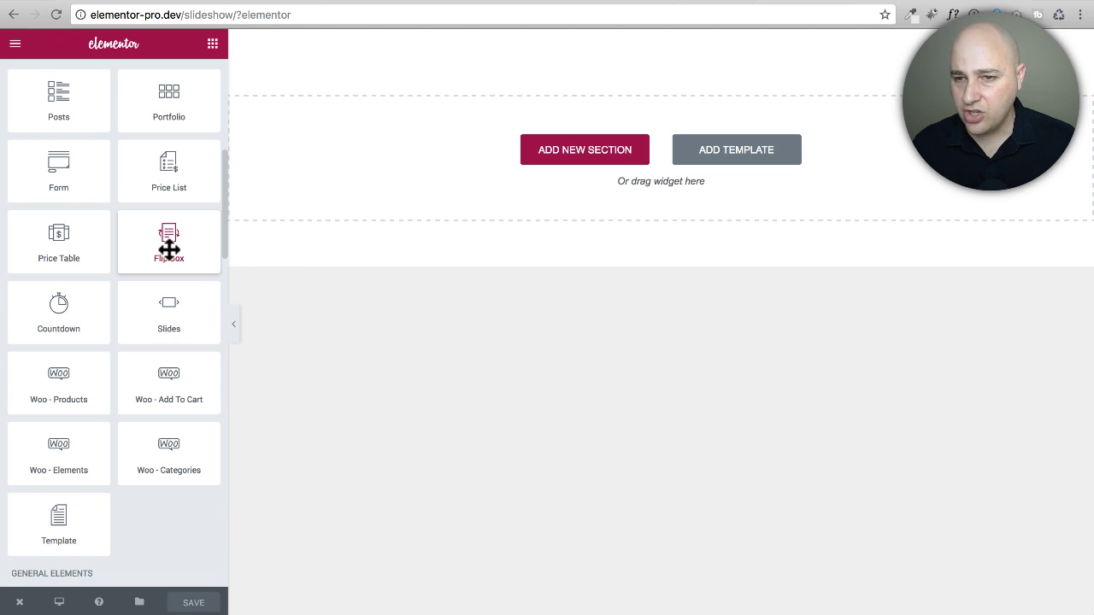
{"action": "left_click_drag", "start_coordinate": [168, 249], "coordinate": [382, 168]}
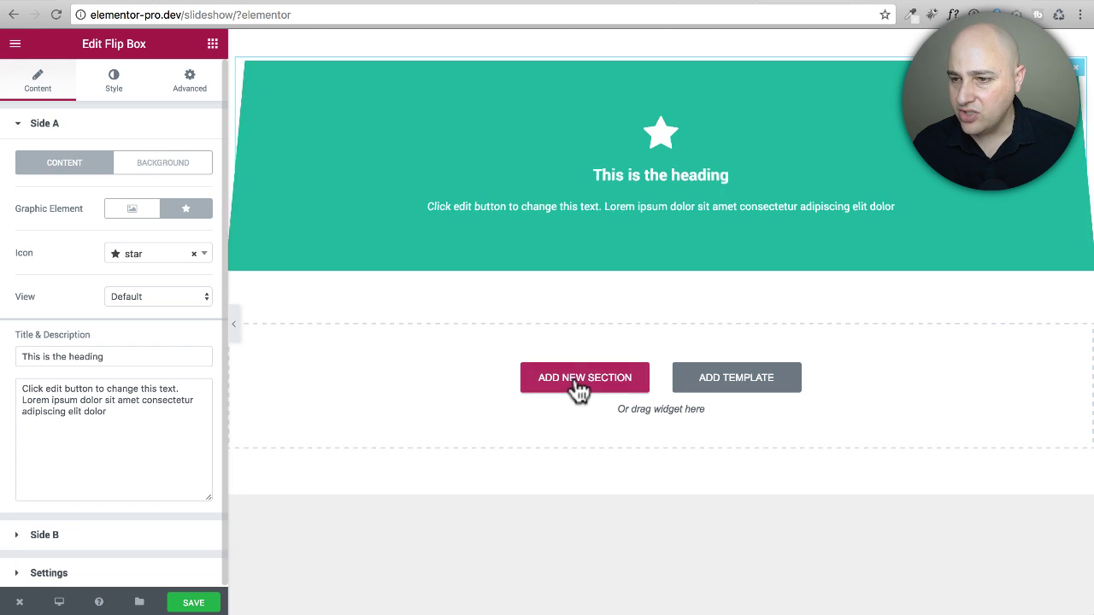
- Add a three-column section and move the flip box into its first column
{"action": "left_click", "coordinate": [598, 388]}
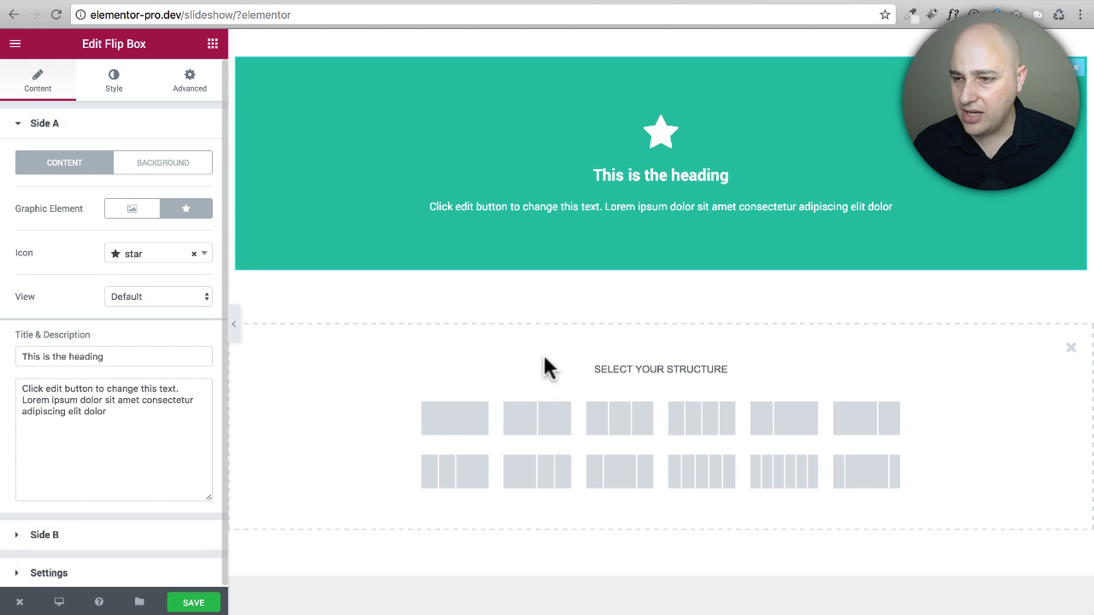
{"action": "left_click", "coordinate": [607, 439]}
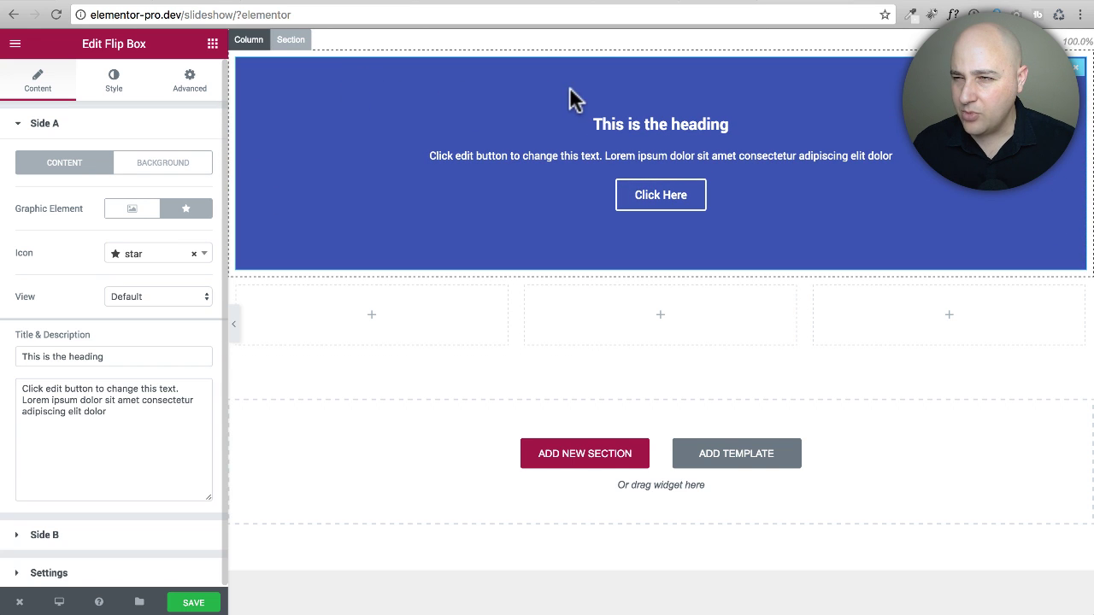
{"action": "left_click_drag", "start_coordinate": [571, 97], "coordinate": [389, 198]}
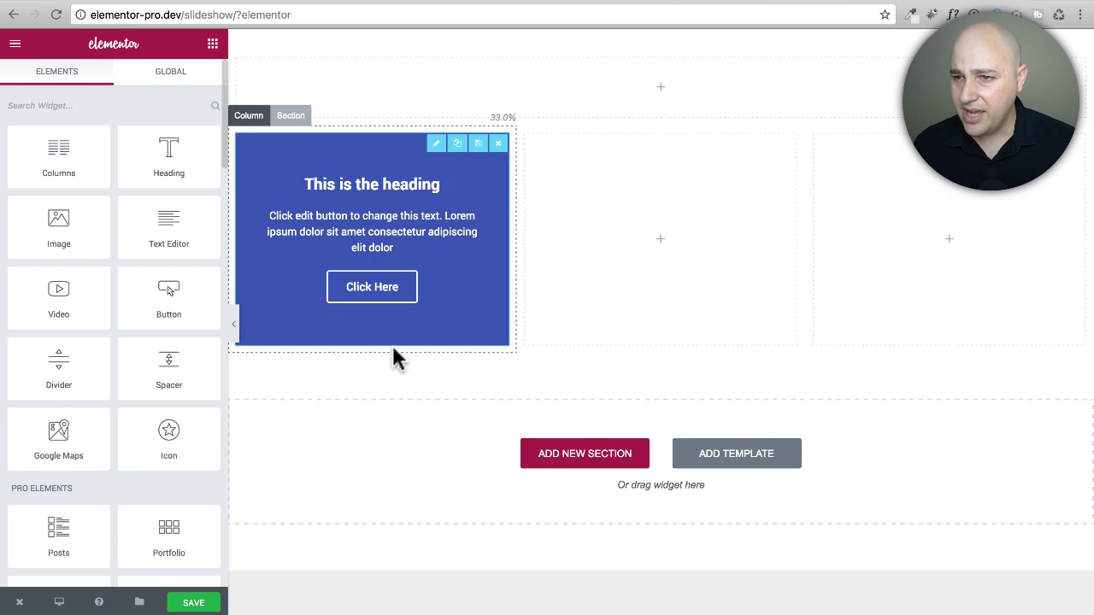
- Duplicate the flip box twice and place the copies in columns two and three
{"action": "left_click", "coordinate": [458, 145]}
{"action": "left_click", "coordinate": [455, 146]}
{"action": "left_click_drag", "start_coordinate": [381, 214], "coordinate": [539, 228]}
{"action": "left_click_drag", "start_coordinate": [380, 427], "coordinate": [818, 259]}
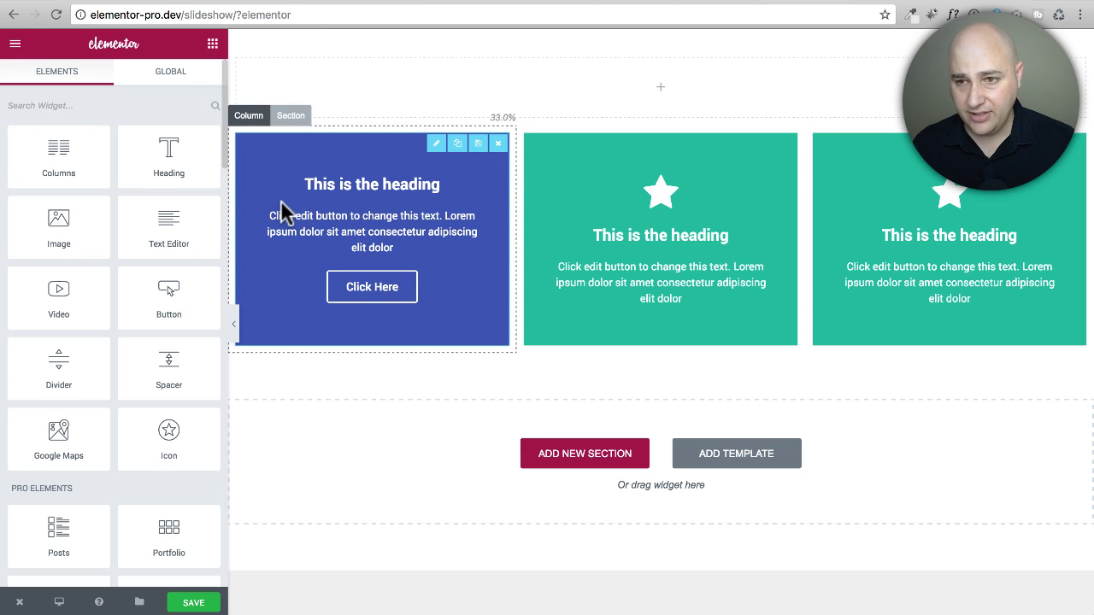
- Open the first flip box's Settings and try the Slide and Push flip effects
{"action": "left_click", "coordinate": [284, 193]}
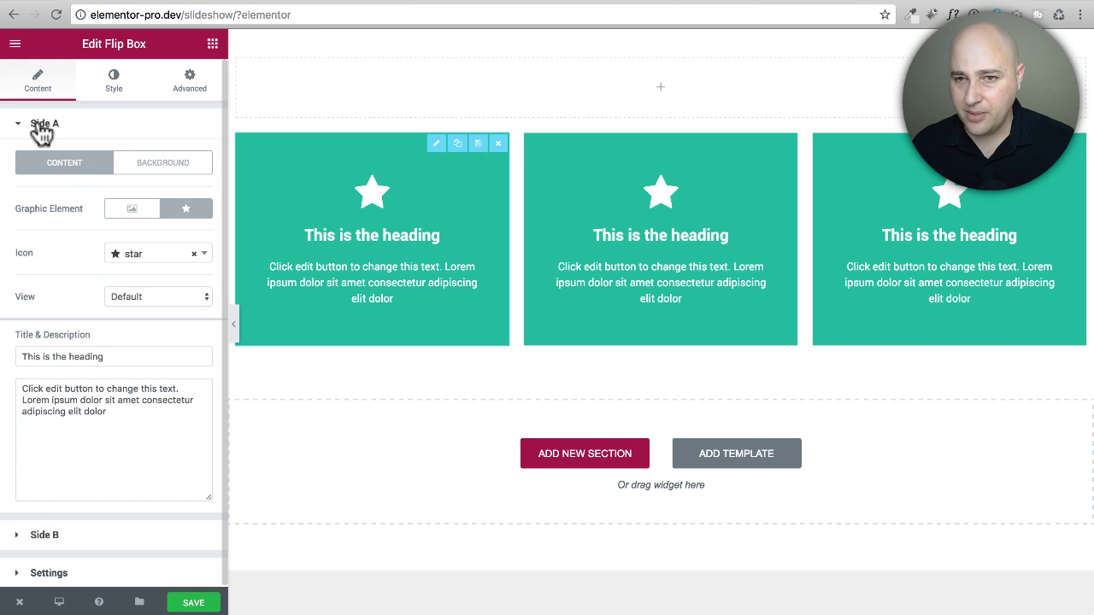
{"action": "left_click", "coordinate": [20, 130]}
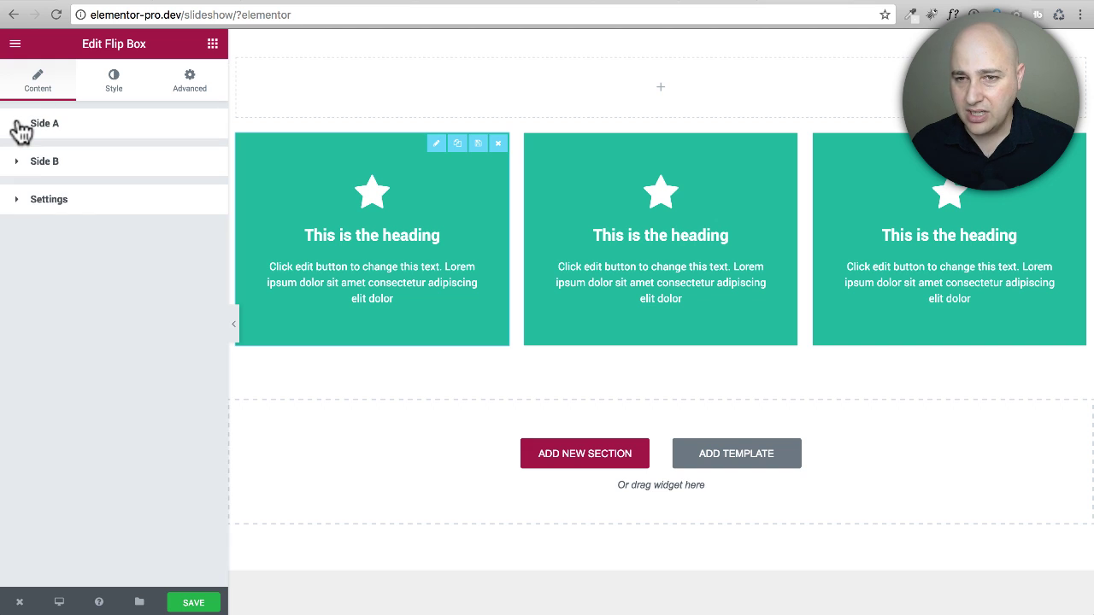
{"action": "left_click", "coordinate": [22, 207]}
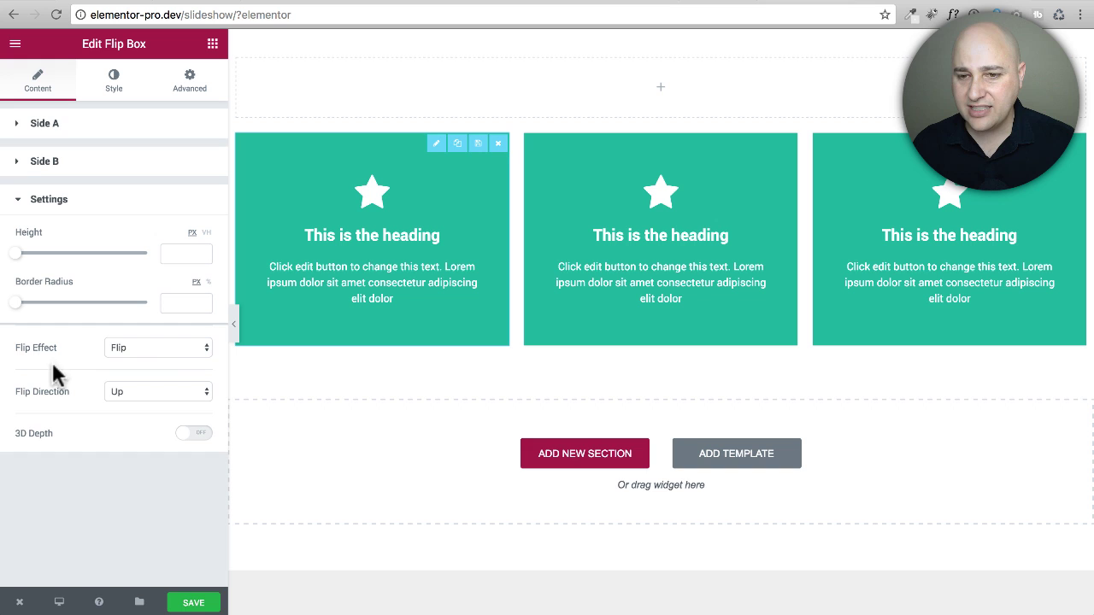
{"action": "left_click", "coordinate": [198, 352]}
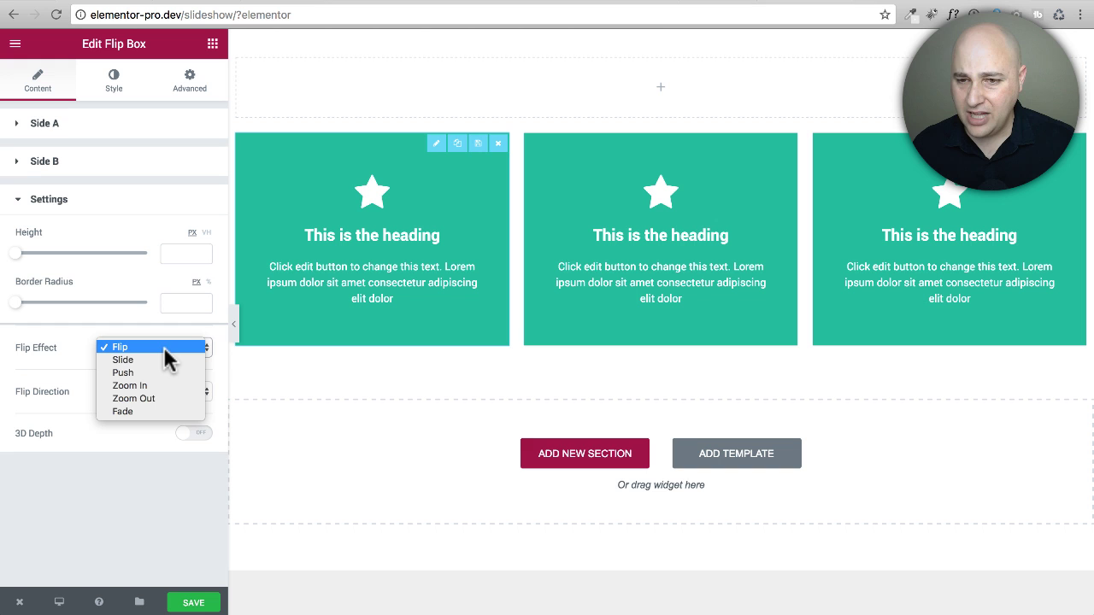
{"action": "left_click", "coordinate": [156, 360]}
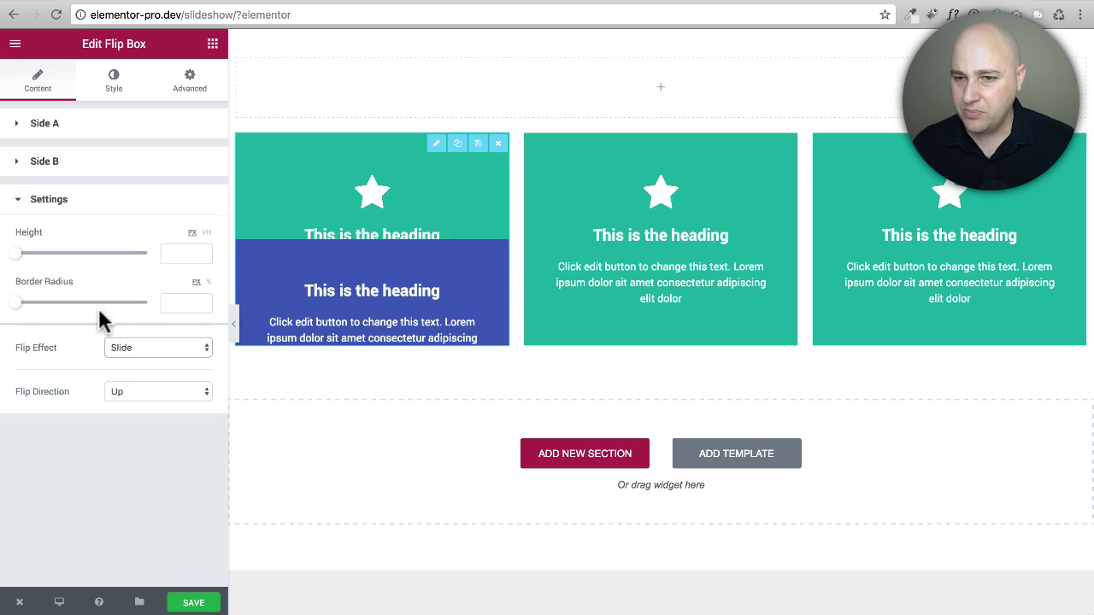
{"action": "left_click", "coordinate": [147, 351]}
{"action": "left_click", "coordinate": [150, 354]}
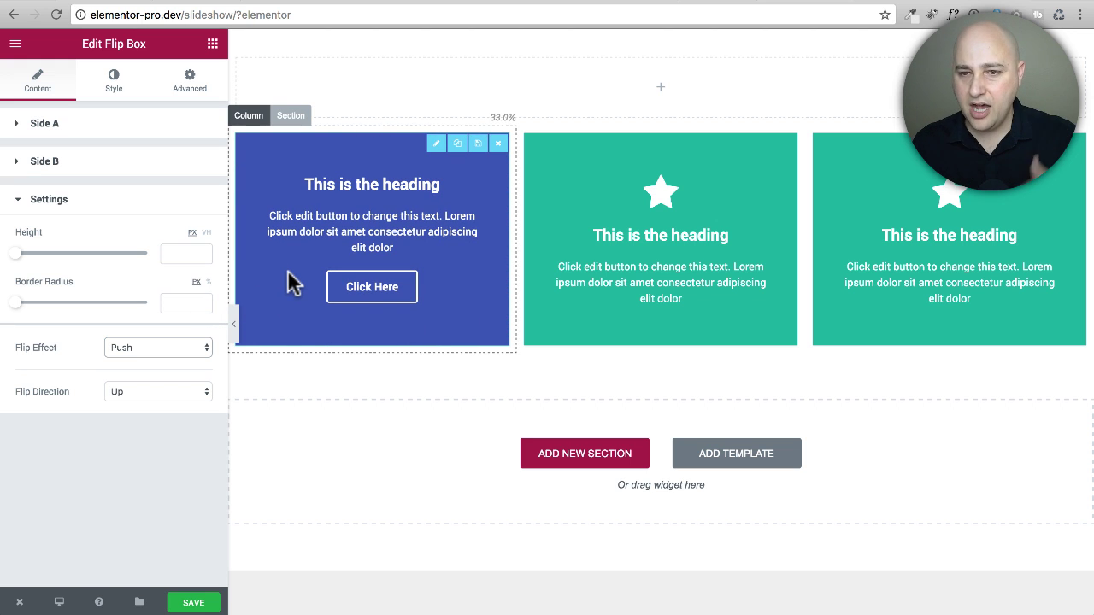
- Set the flip direction to Left, then try Slide again and Zoom In
{"action": "left_click", "coordinate": [137, 393]}
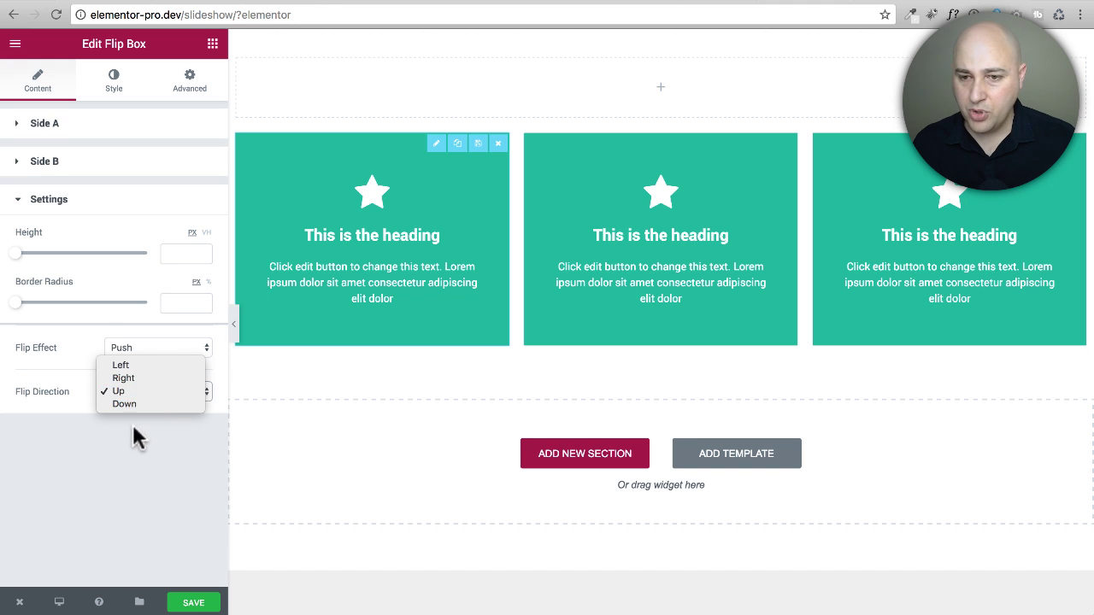
{"action": "left_click", "coordinate": [142, 365]}
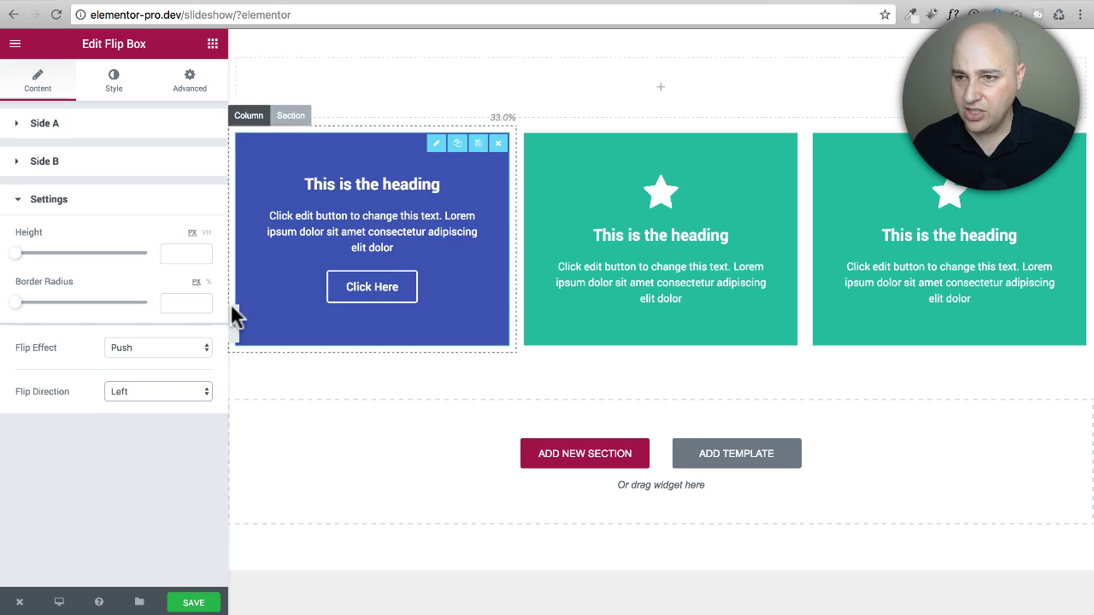
{"action": "left_click", "coordinate": [143, 346]}
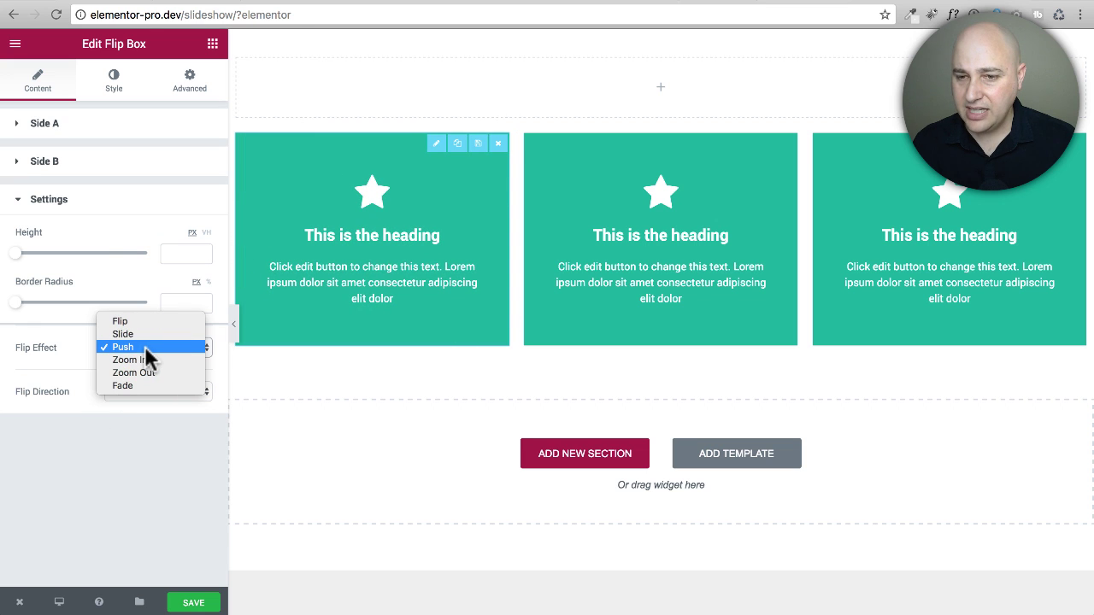
{"action": "left_click", "coordinate": [147, 334]}
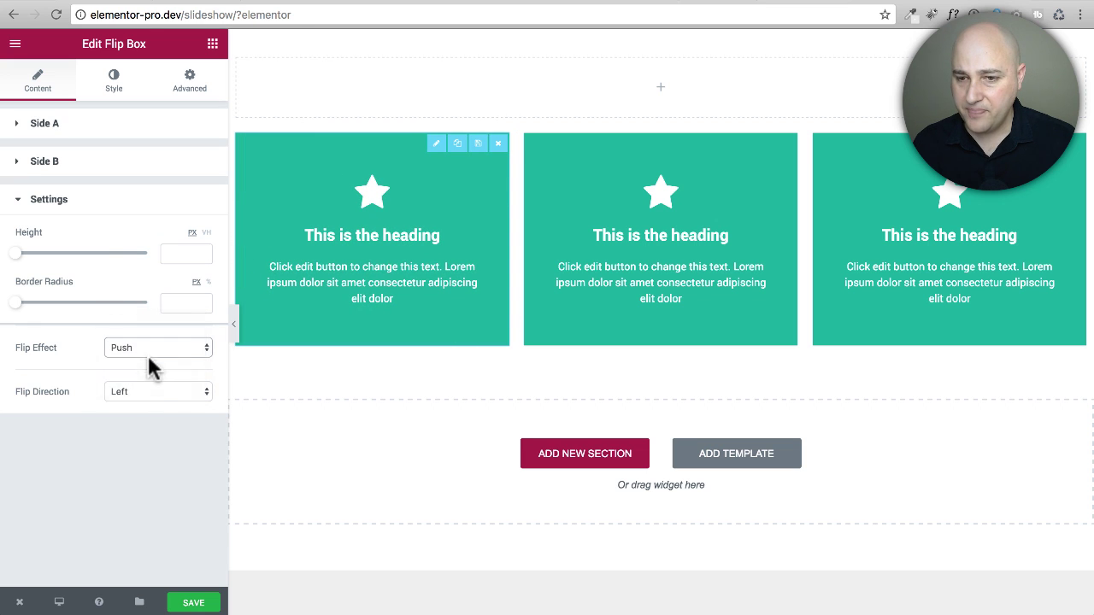
{"action": "left_click", "coordinate": [149, 391]}
{"action": "left_click", "coordinate": [148, 391]}
{"action": "left_click", "coordinate": [148, 347]}
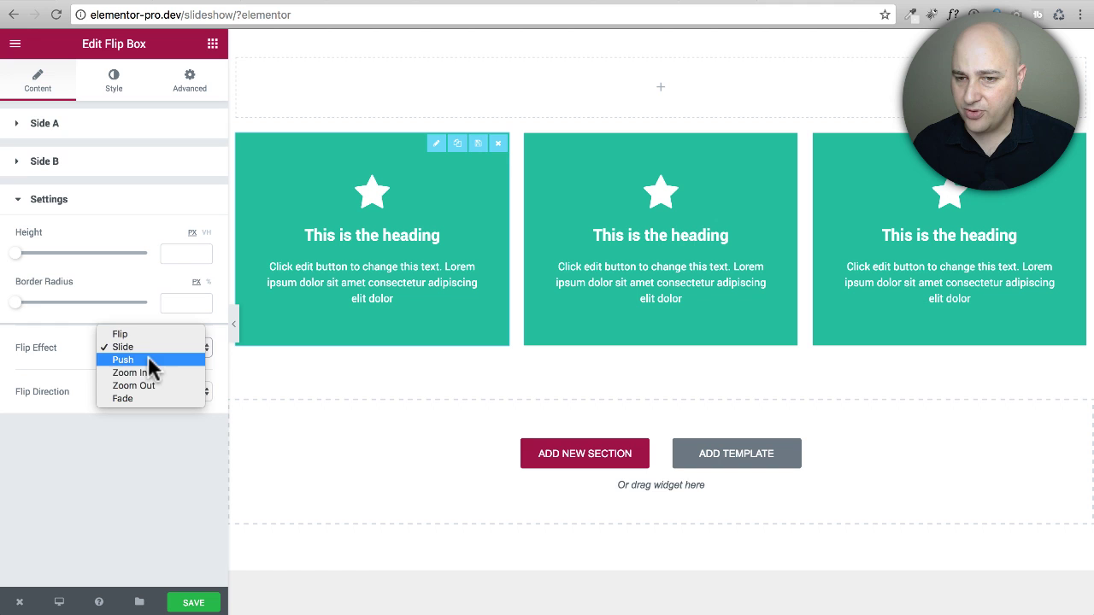
{"action": "left_click", "coordinate": [149, 371]}
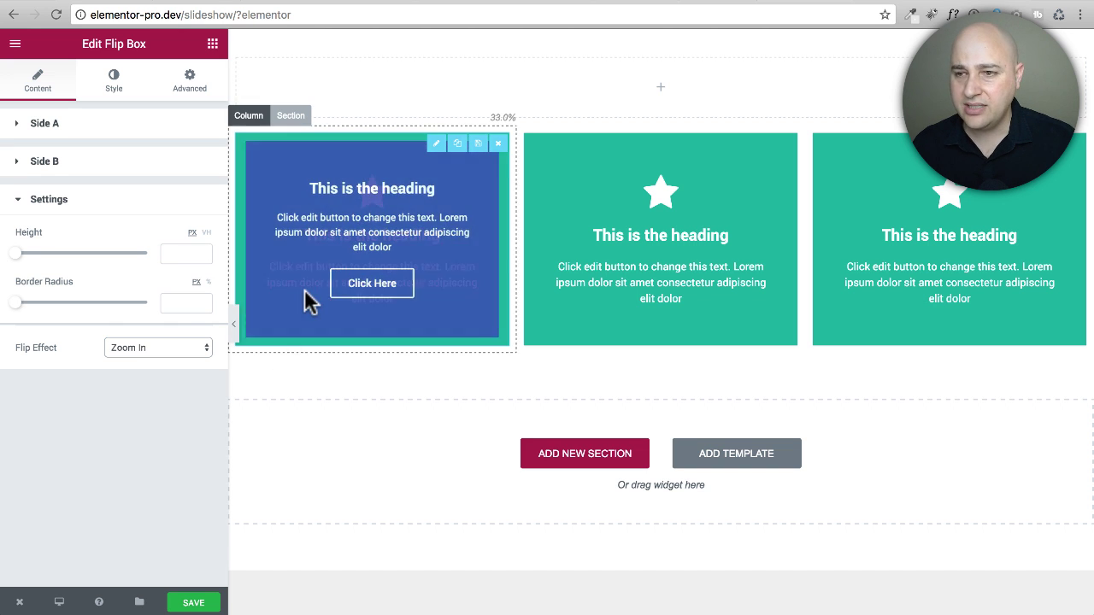
- Try the Zoom Out effect, then settle on the Fade flip effect
{"action": "left_click", "coordinate": [131, 348]}
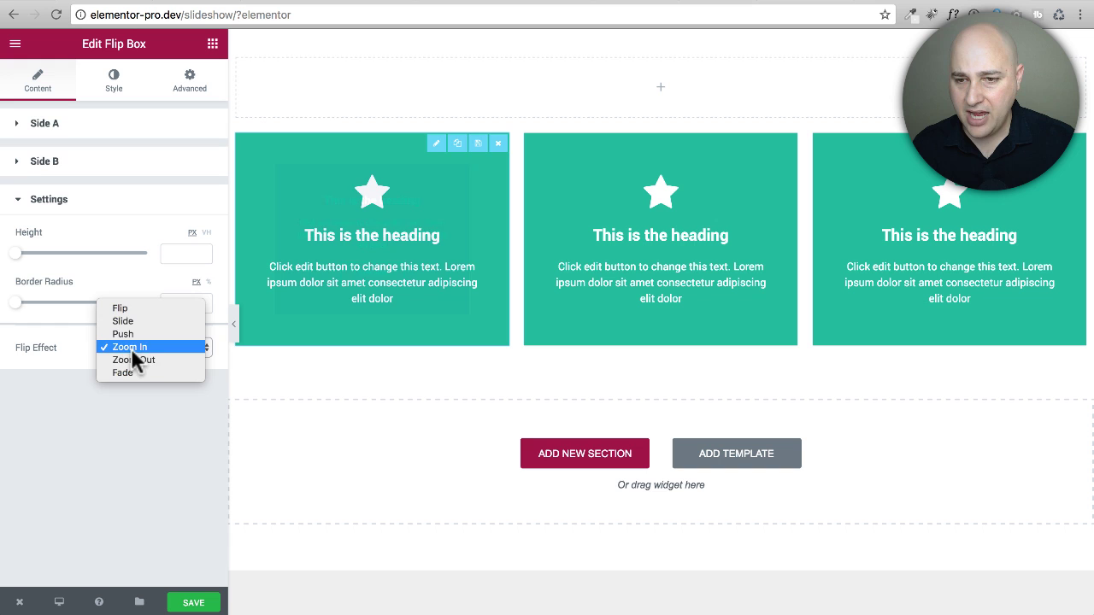
{"action": "left_click", "coordinate": [128, 427]}
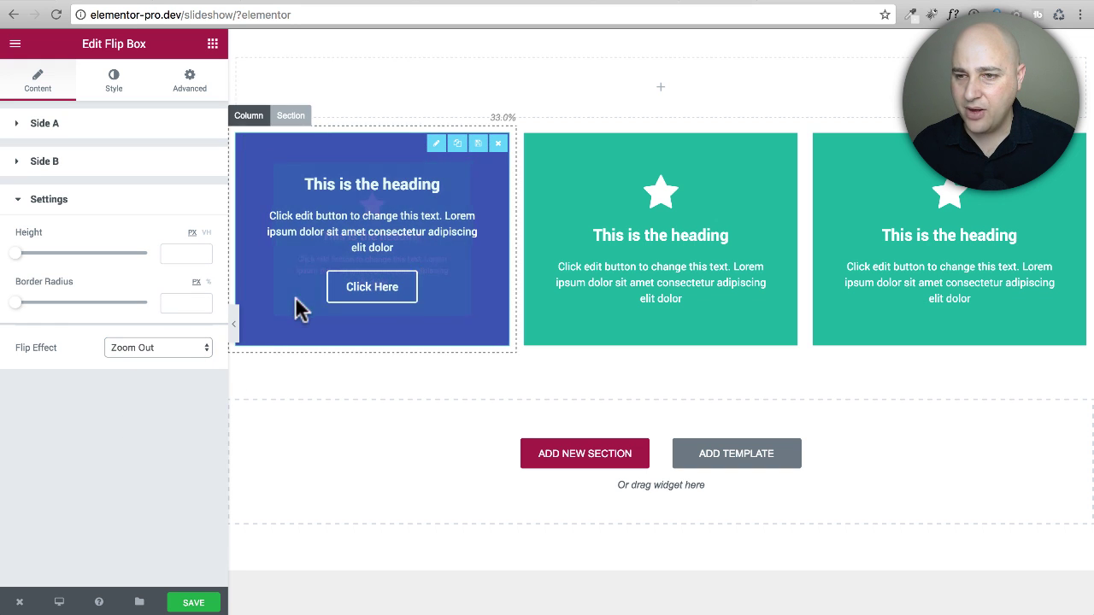
{"action": "left_click", "coordinate": [156, 350]}
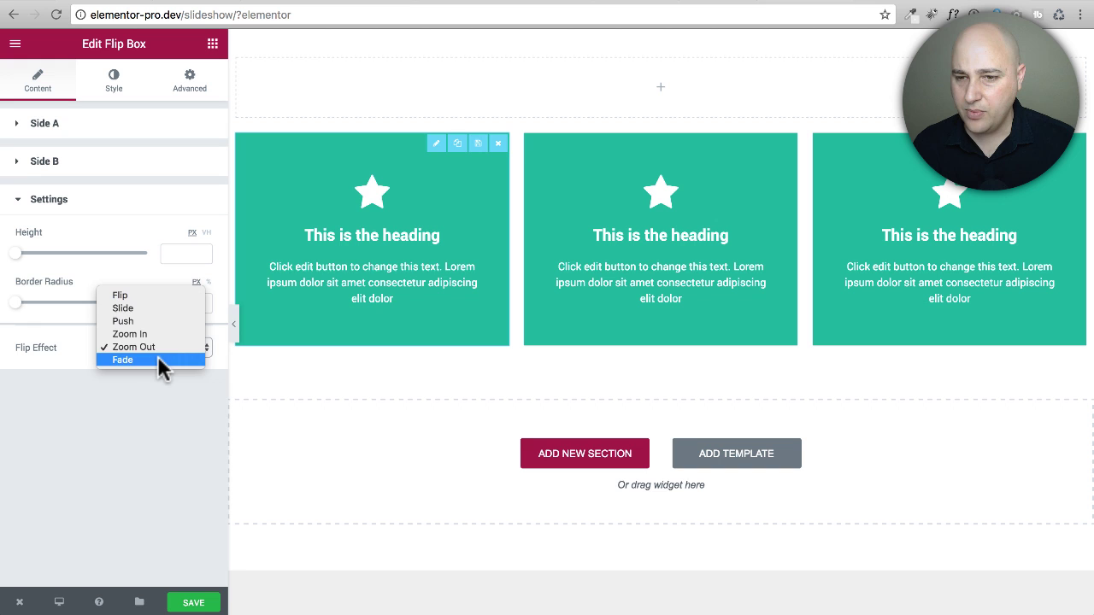
{"action": "left_click", "coordinate": [157, 356]}
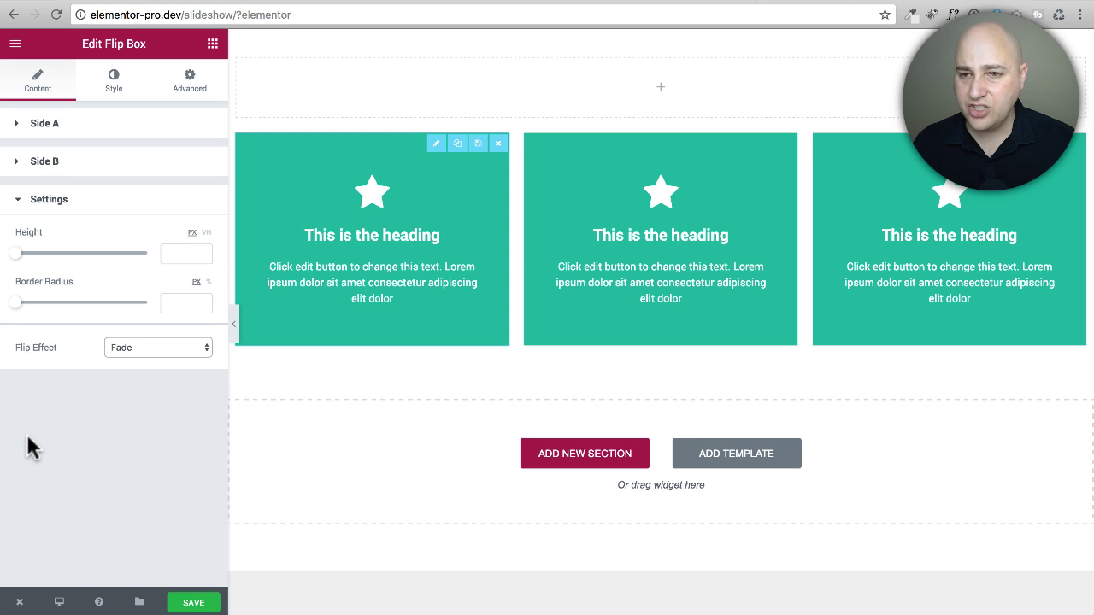
- Give the first flip box's Side A background the Classic type
{"action": "left_click", "coordinate": [24, 127]}
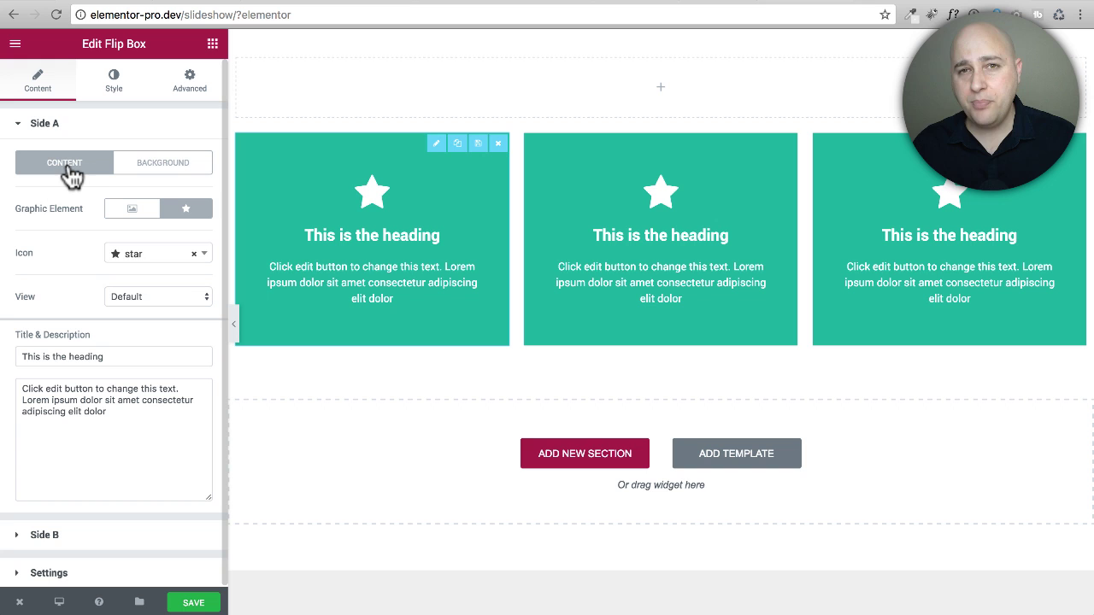
{"action": "left_click", "coordinate": [170, 175]}
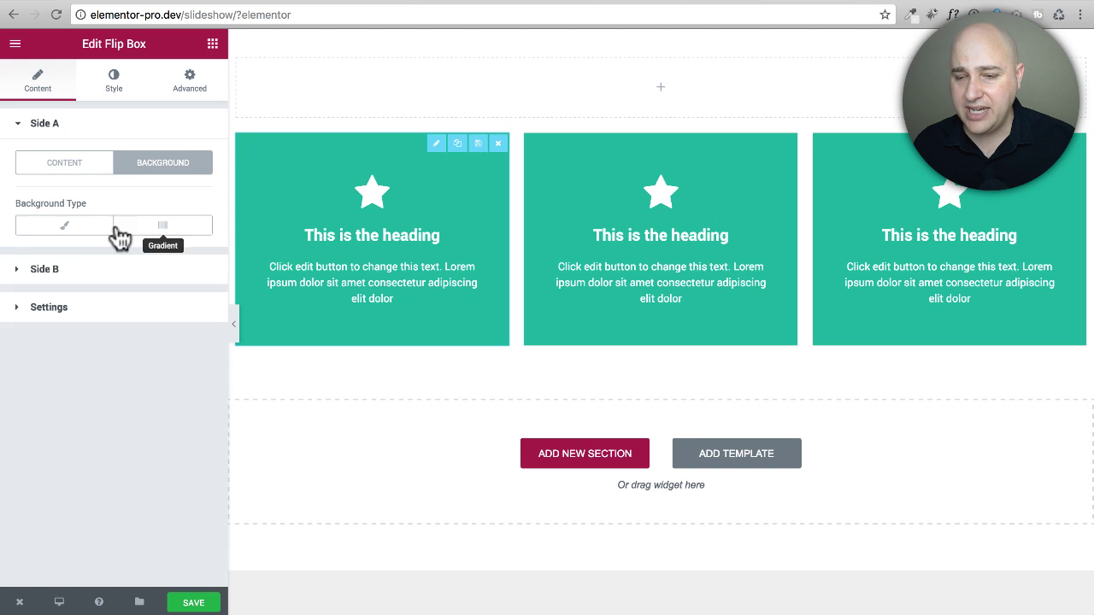
{"action": "left_click", "coordinate": [62, 230]}
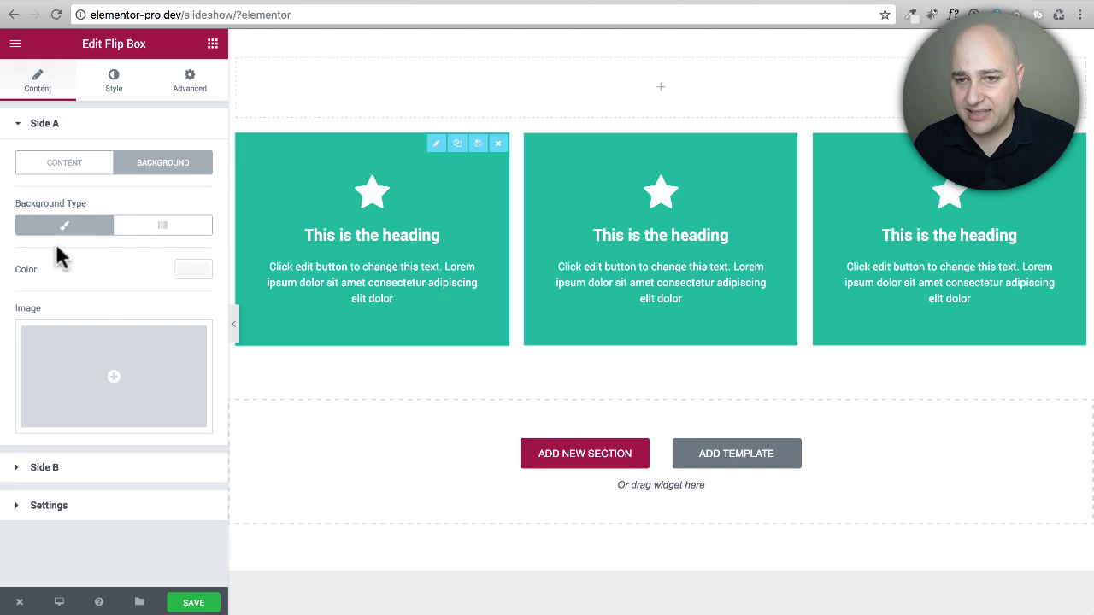
- Set the waffles-with-coffee breakfast photo as Side A's background image
{"action": "left_click", "coordinate": [112, 376]}
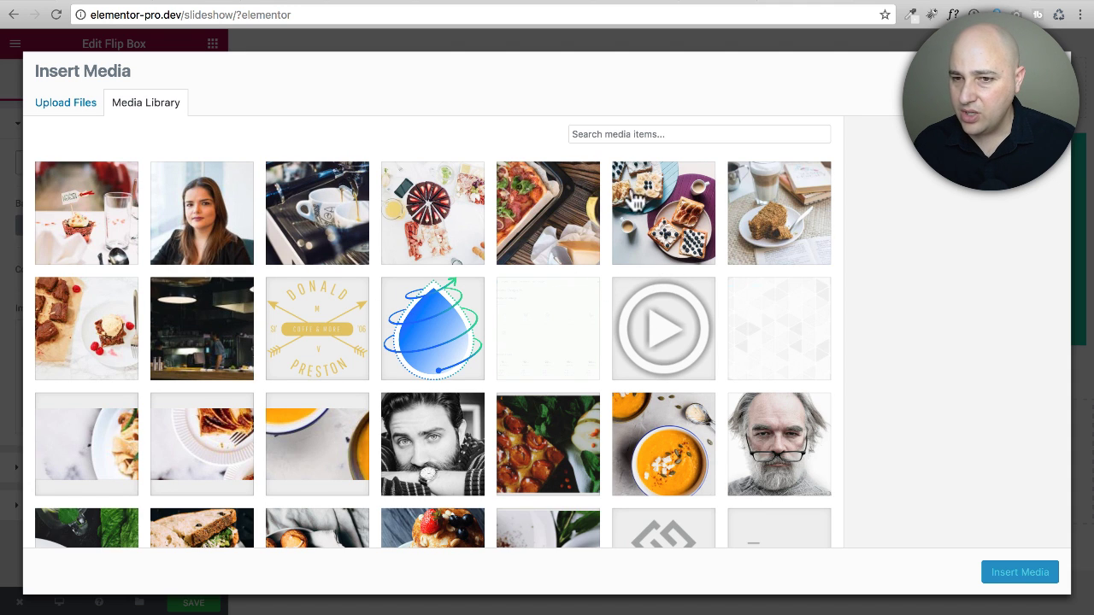
{"action": "left_click", "coordinate": [677, 209]}
{"action": "left_click", "coordinate": [1020, 575]}
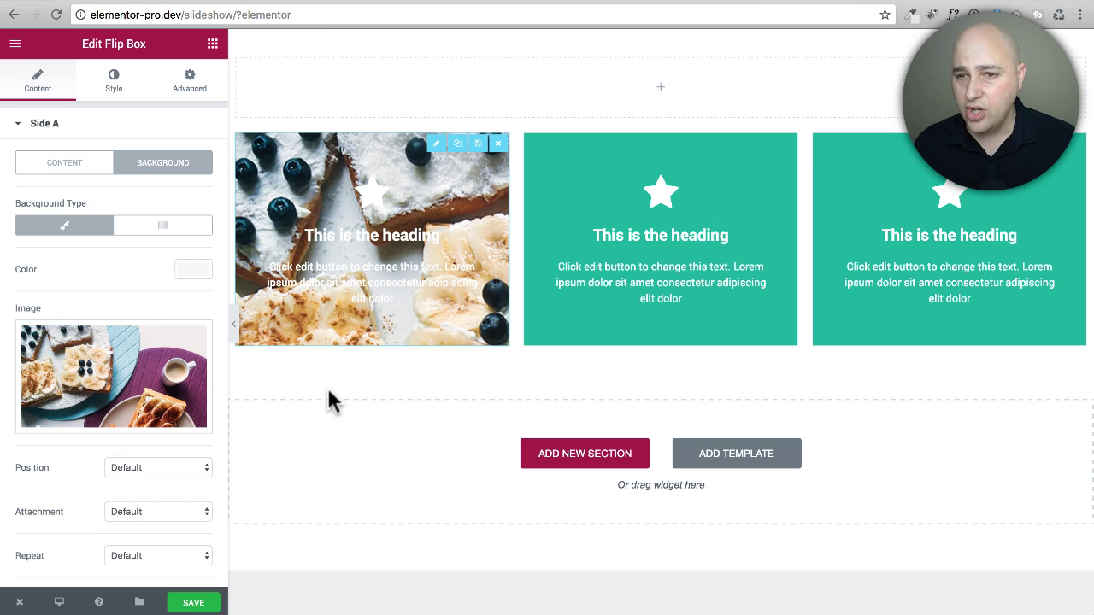
- Add a purple colour overlay to Side A and lower its alpha so the photo shows through
{"action": "scroll", "coordinate": [122, 285], "scroll_direction": "down", "scroll_amount": 2}
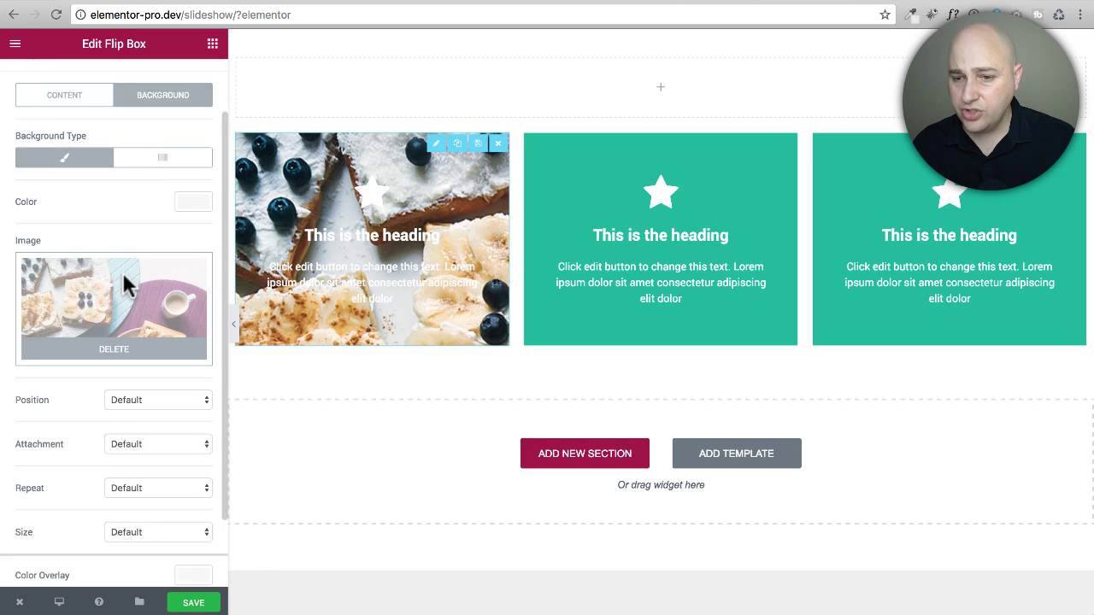
{"action": "scroll", "coordinate": [122, 272], "scroll_direction": "down", "scroll_amount": 2}
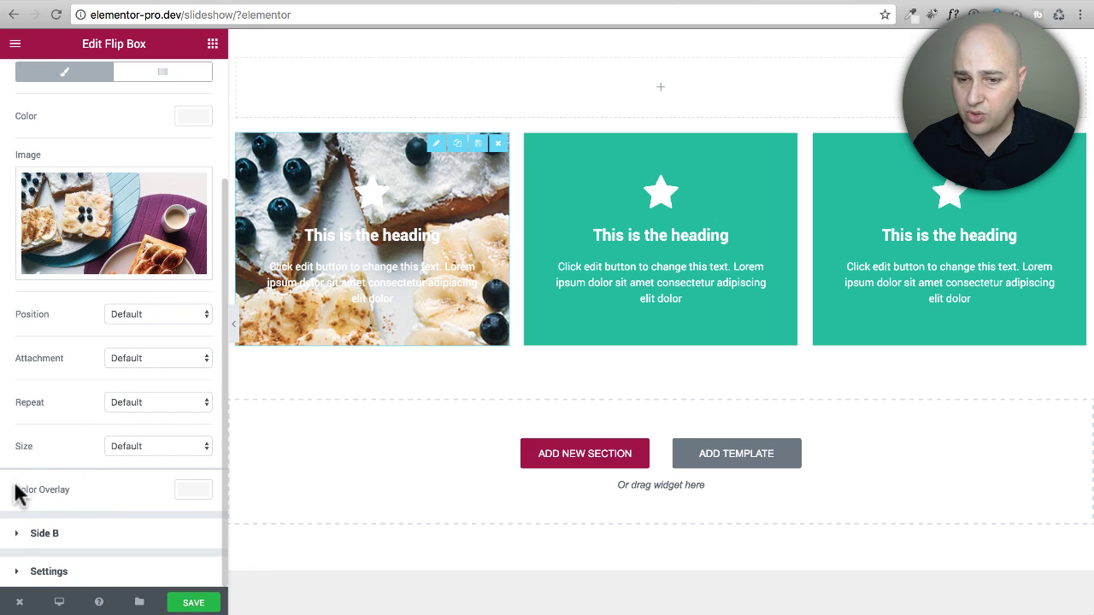
{"action": "left_click", "coordinate": [190, 491]}
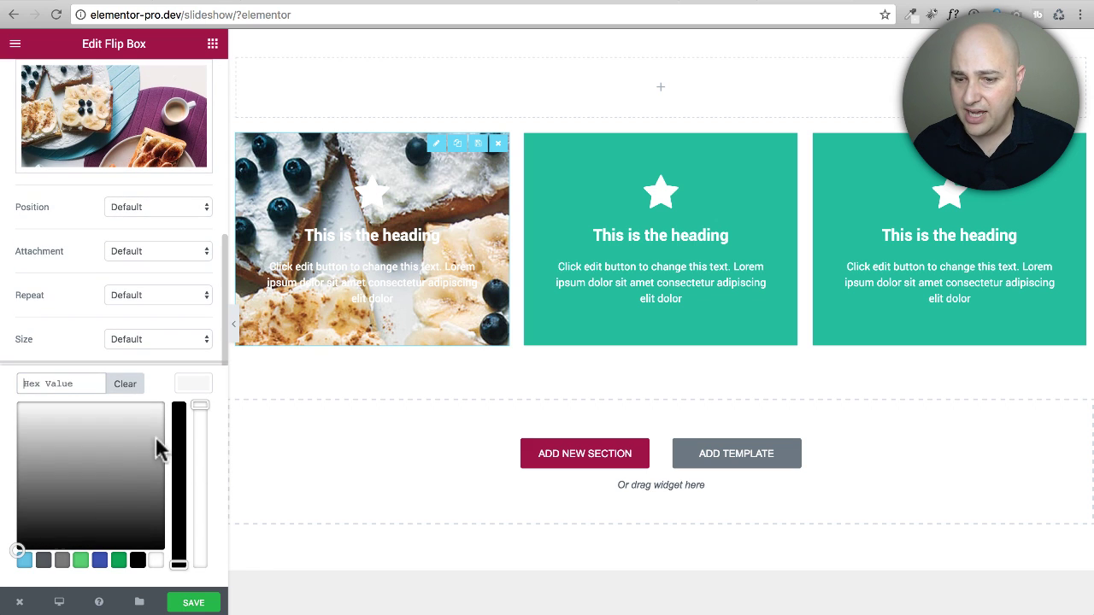
{"action": "left_click", "coordinate": [99, 557]}
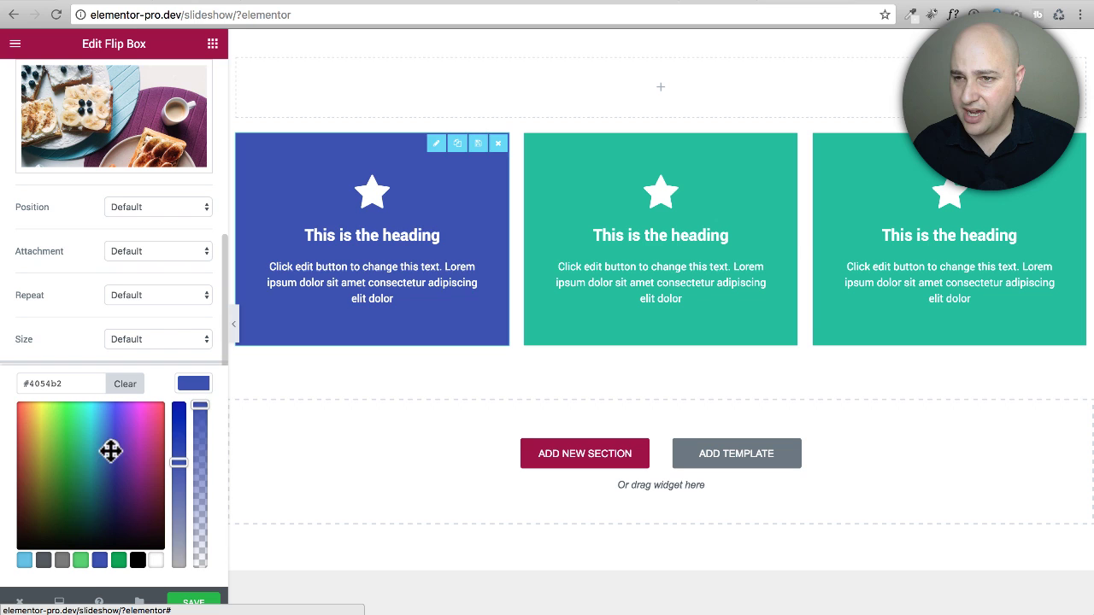
{"action": "left_click_drag", "start_coordinate": [110, 450], "coordinate": [133, 436]}
{"action": "left_click", "coordinate": [201, 409]}
{"action": "left_click_drag", "start_coordinate": [200, 409], "coordinate": [200, 448]}
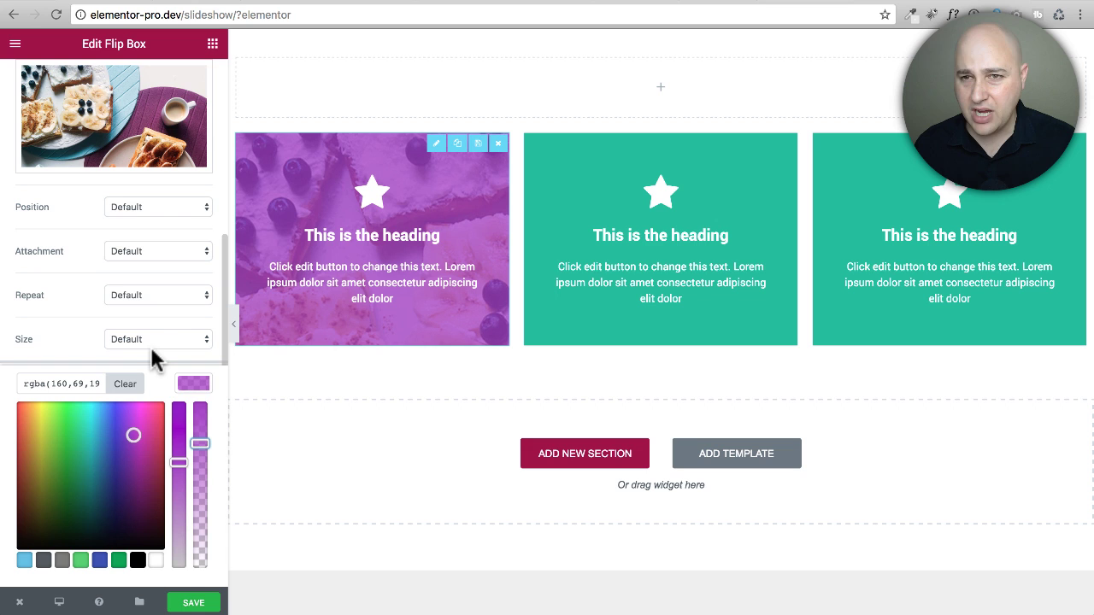
{"action": "mouse_move", "coordinate": [205, 442]}
{"action": "left_mouse_down"}
{"action": "mouse_move", "coordinate": [205, 464]}
{"action": "mouse_move", "coordinate": [209, 444]}
{"action": "left_mouse_up"}
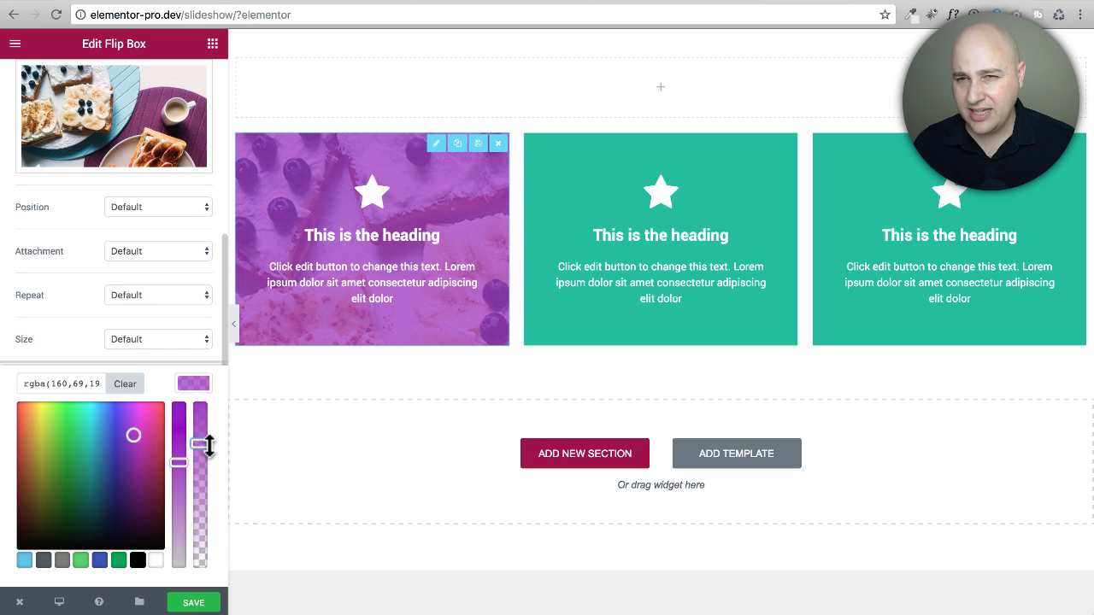
{"action": "left_click", "coordinate": [77, 354]}
- Go back to Side A's content settings, then view the flip box Style tab options
{"action": "left_click", "coordinate": [74, 169]}
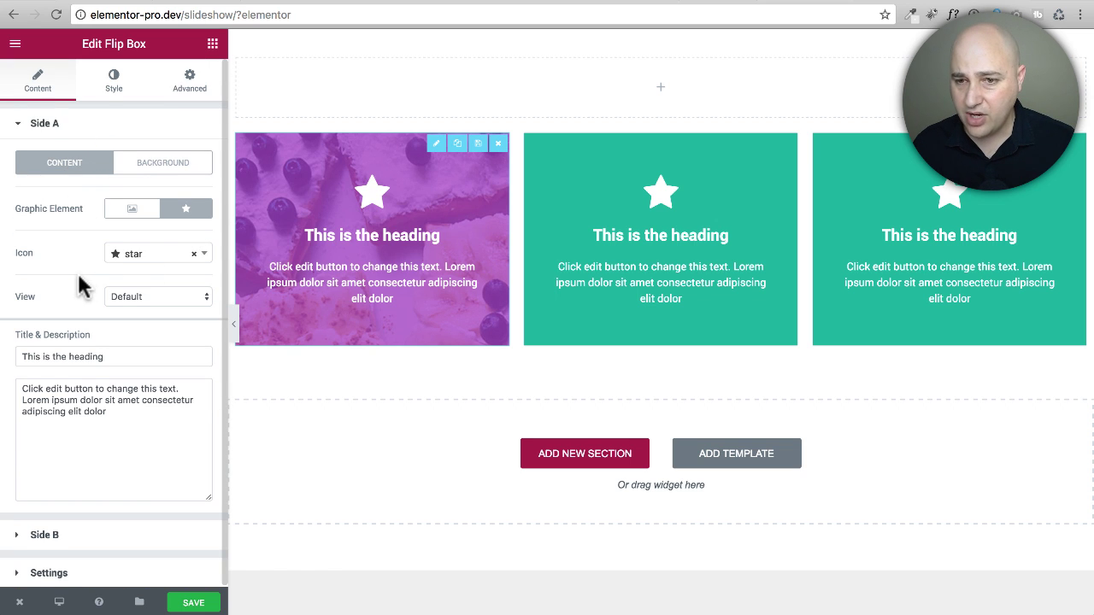
{"action": "scroll", "coordinate": [78, 290], "scroll_direction": "down", "scroll_amount": 1}
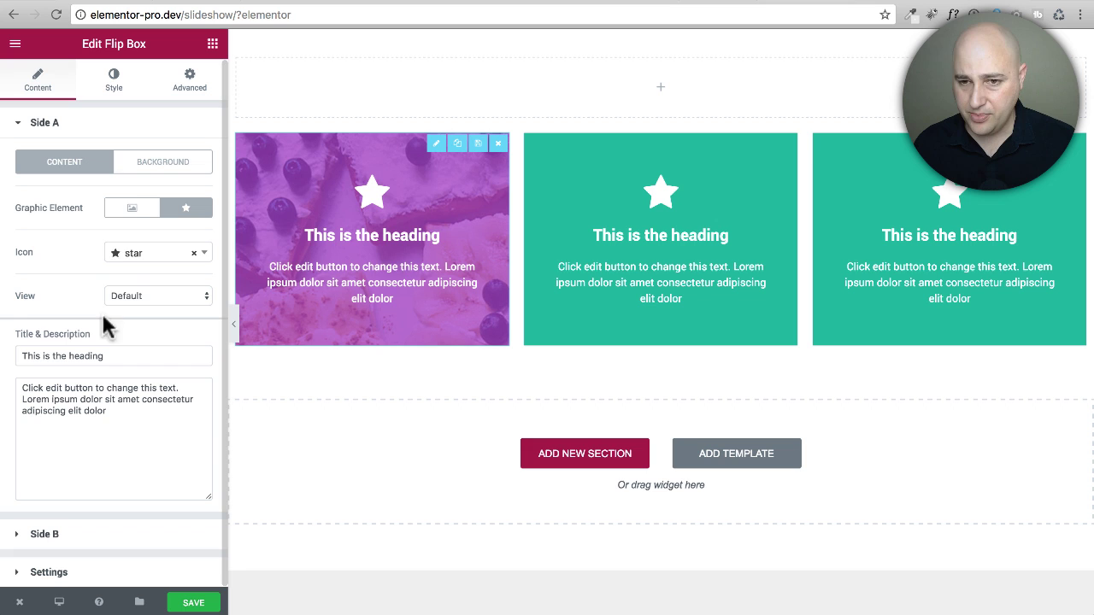
{"action": "left_click", "coordinate": [118, 89]}
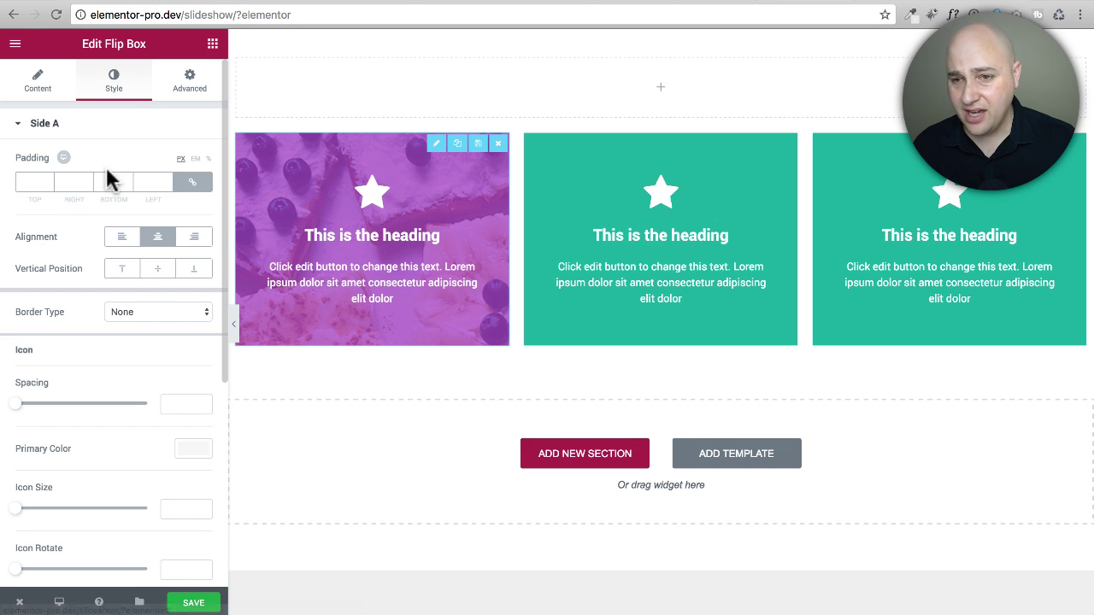
{"action": "scroll", "coordinate": [77, 178], "scroll_direction": "down", "scroll_amount": 5}
{"action": "scroll", "coordinate": [77, 194], "scroll_direction": "up", "scroll_amount": 5}
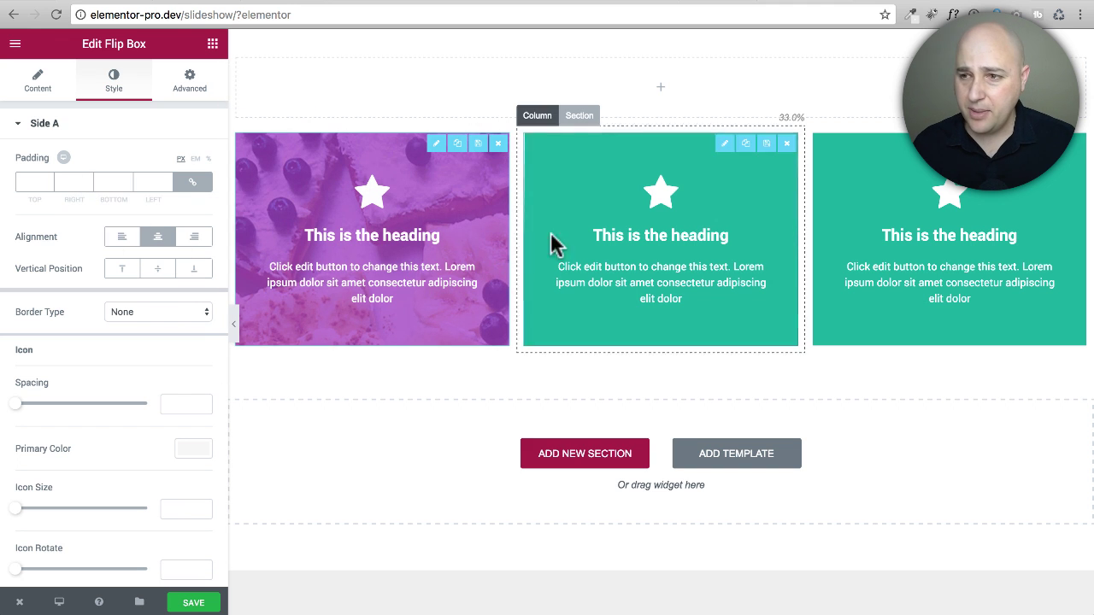
- Give the middle flip box's front a classic background using the dark pizza photo 13-2.png
{"action": "left_click", "coordinate": [597, 224]}
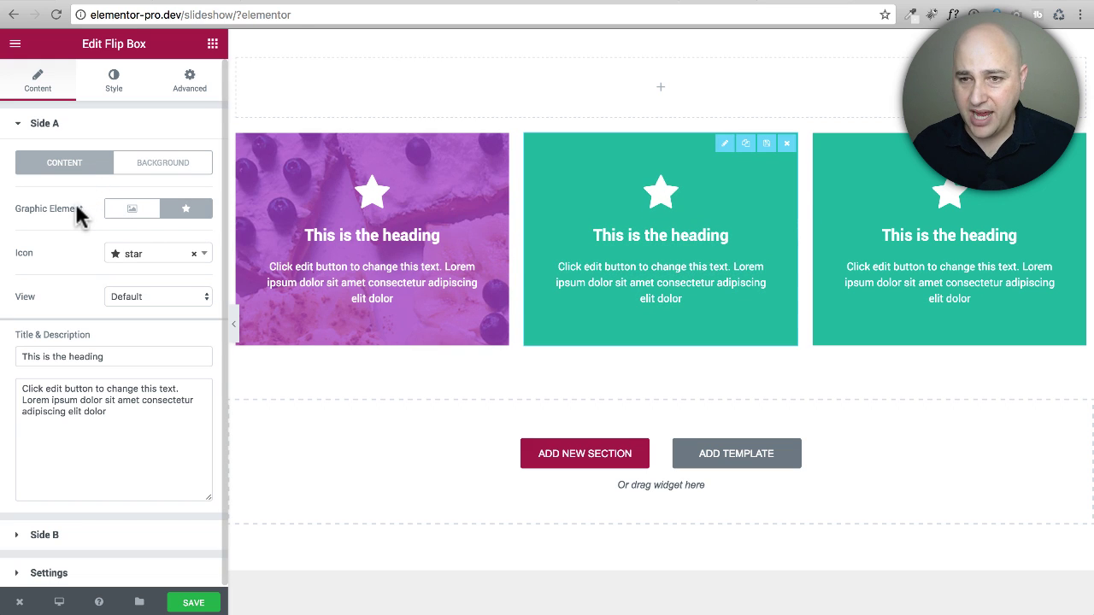
{"action": "left_click", "coordinate": [163, 171]}
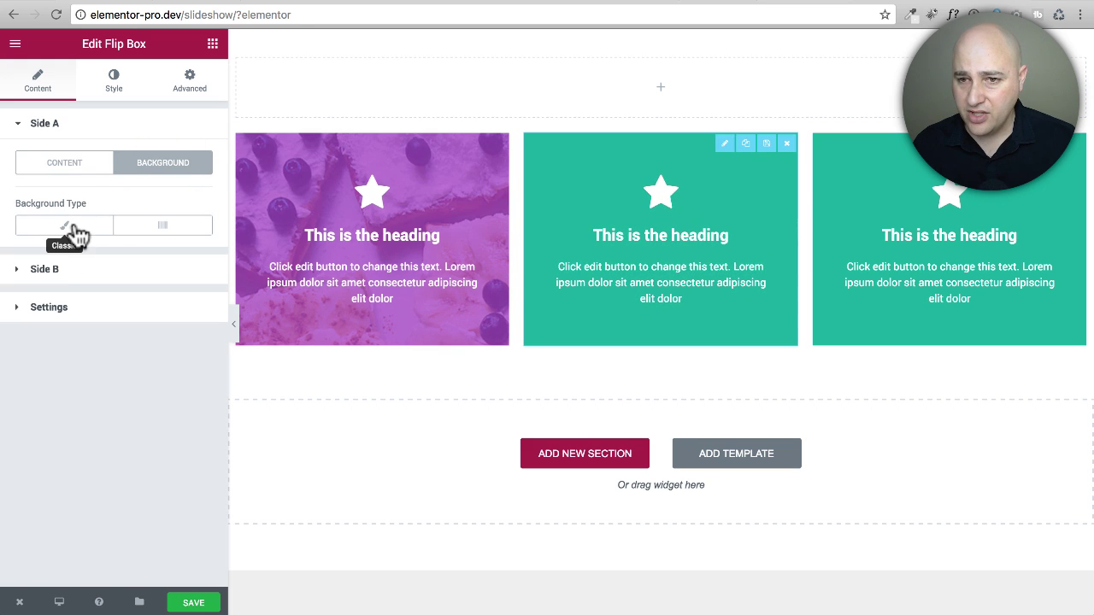
{"action": "left_click", "coordinate": [68, 229]}
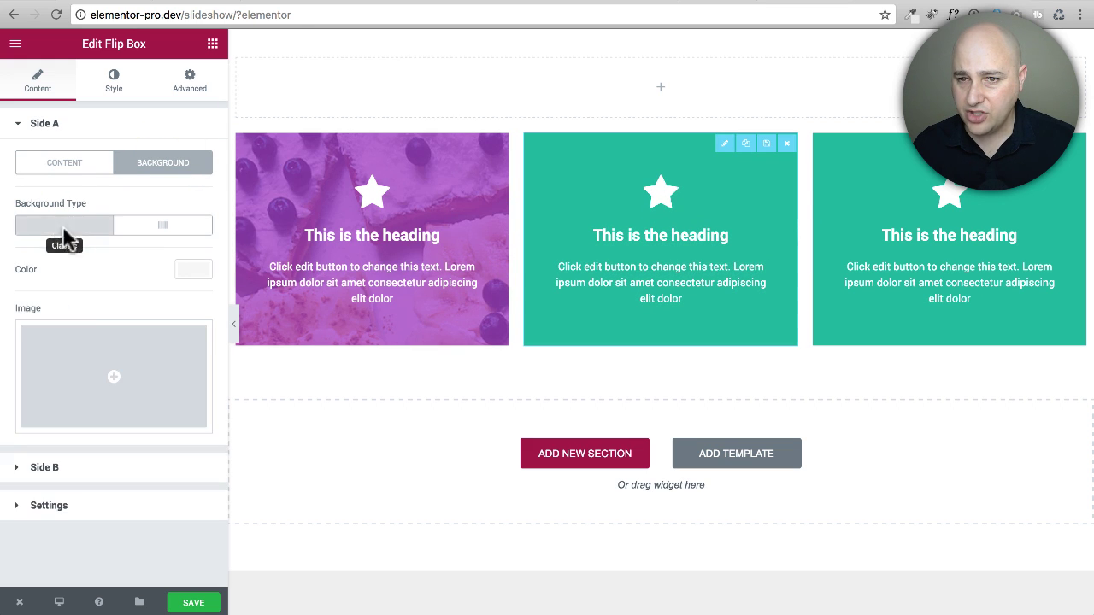
{"action": "left_click", "coordinate": [114, 383]}
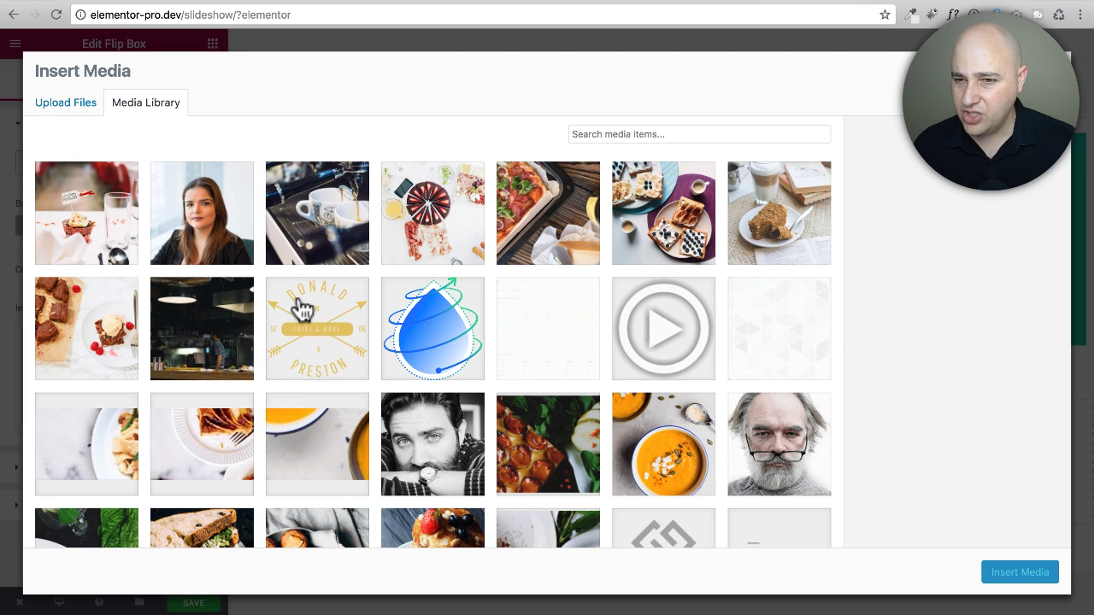
{"action": "scroll", "coordinate": [312, 325], "scroll_direction": "down", "scroll_amount": 3}
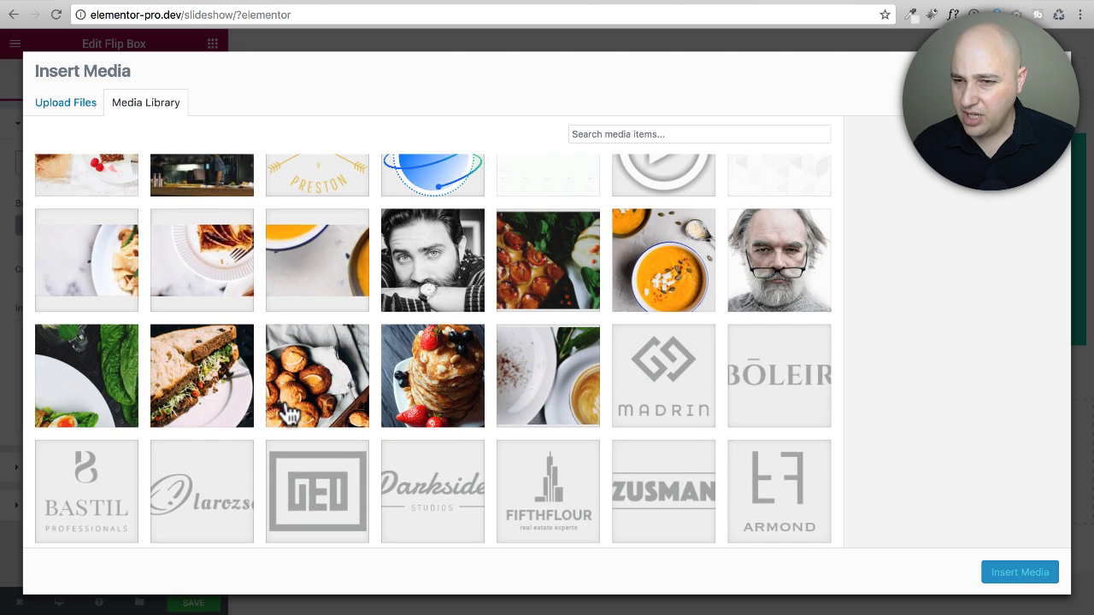
{"action": "left_click", "coordinate": [547, 278]}
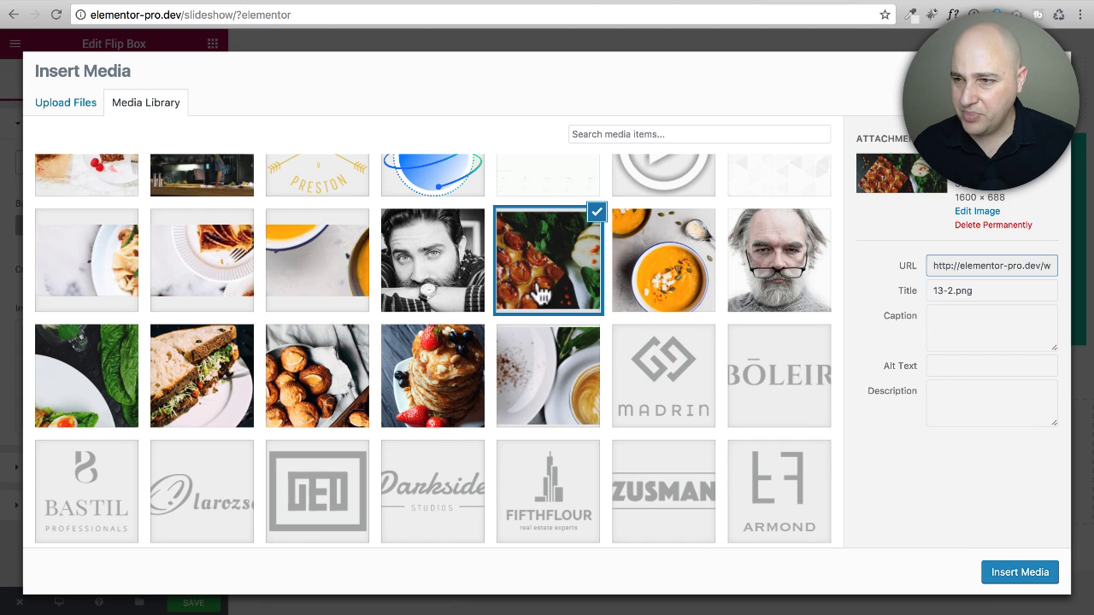
{"action": "left_click", "coordinate": [992, 575]}
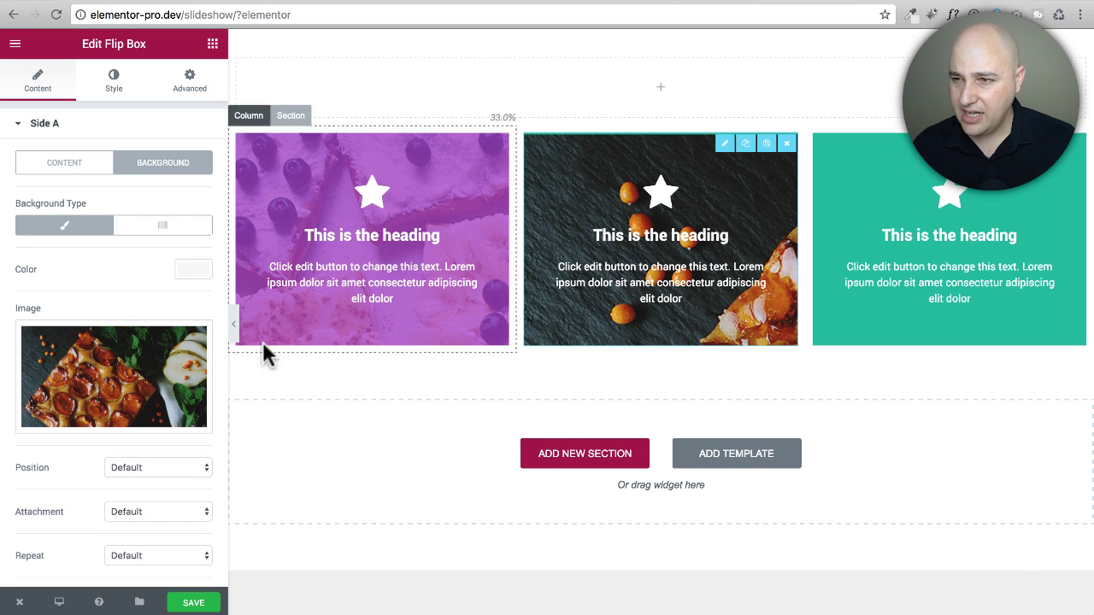
- Add a semi-transparent black overlay, rgba(0,0,0,0.3), over the pizza photo
{"action": "scroll", "coordinate": [119, 363], "scroll_direction": "down", "scroll_amount": 3}
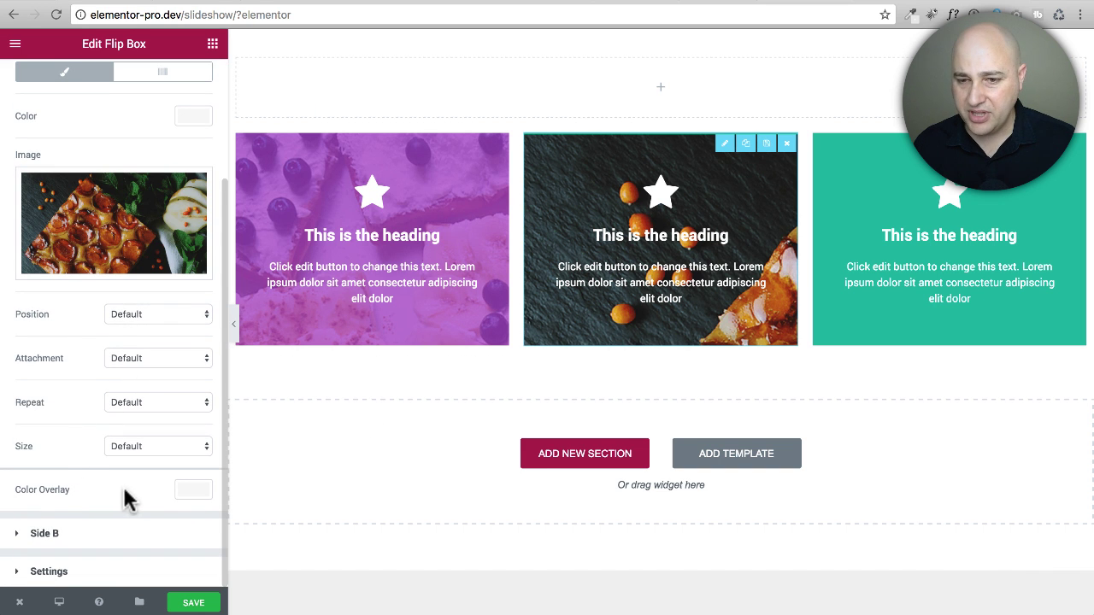
{"action": "left_click", "coordinate": [192, 492]}
{"action": "scroll", "coordinate": [141, 465], "scroll_direction": "down", "scroll_amount": 2}
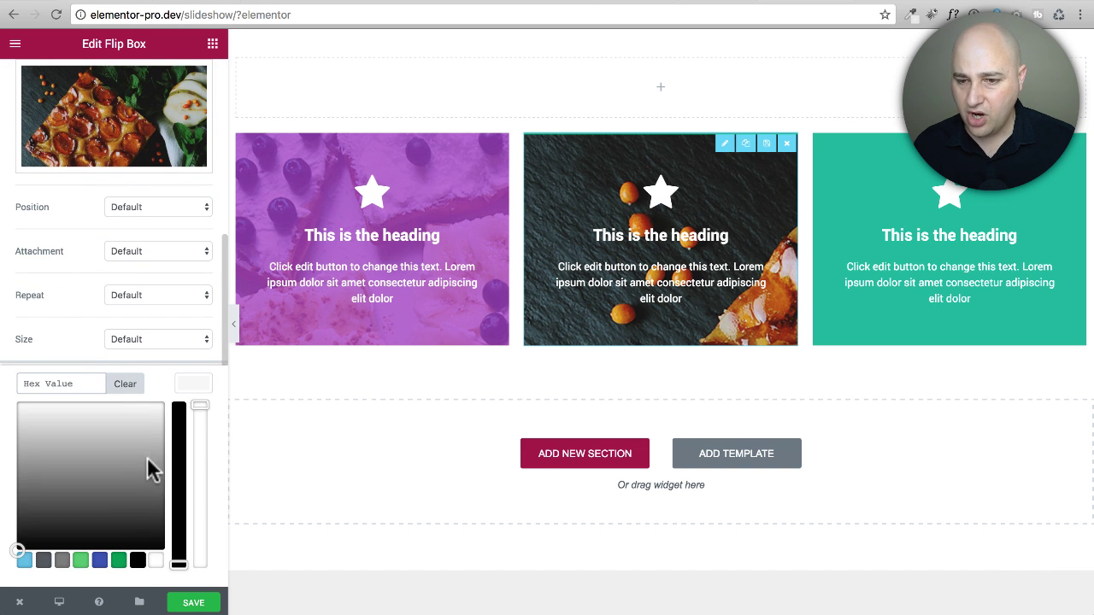
{"action": "left_click", "coordinate": [138, 561]}
{"action": "left_click_drag", "start_coordinate": [199, 405], "coordinate": [183, 500]}
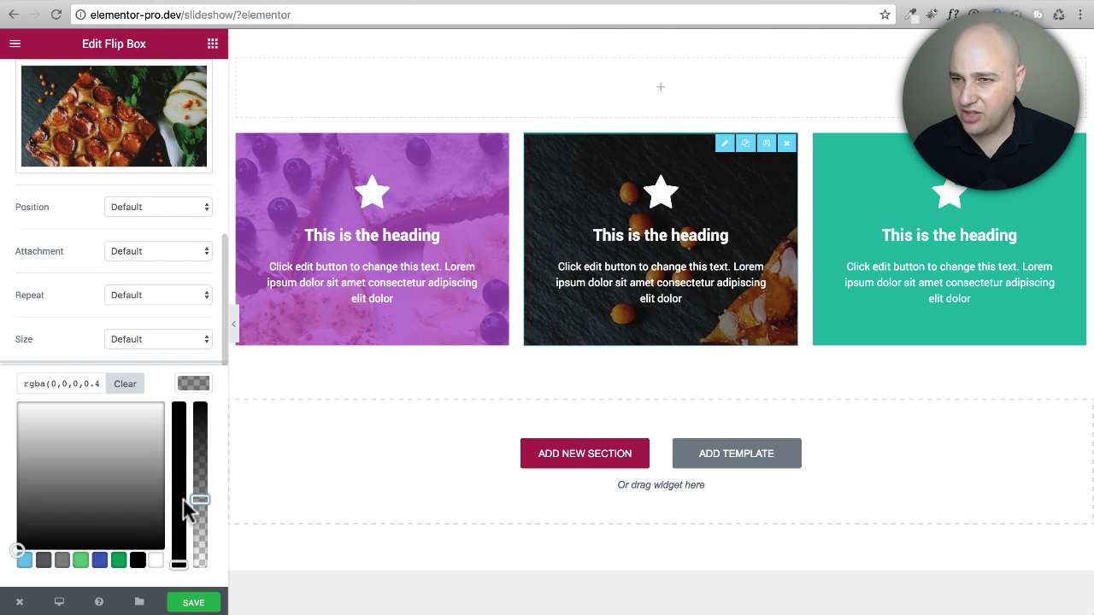
{"action": "left_click", "coordinate": [96, 360]}
{"action": "scroll", "coordinate": [68, 282], "scroll_direction": "up", "scroll_amount": 5}
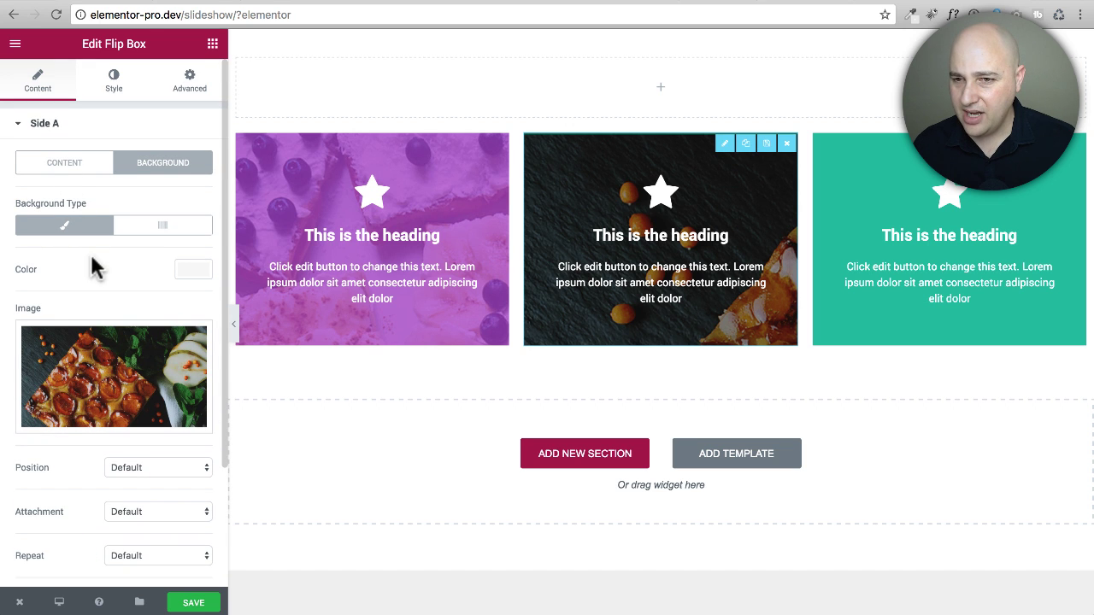
- Remove the star icon from the middle flip box's front side, leaving no icon
{"action": "scroll", "coordinate": [94, 267], "scroll_direction": "down", "scroll_amount": 1}
{"action": "scroll", "coordinate": [92, 190], "scroll_direction": "up", "scroll_amount": 1}
{"action": "left_click", "coordinate": [73, 160]}
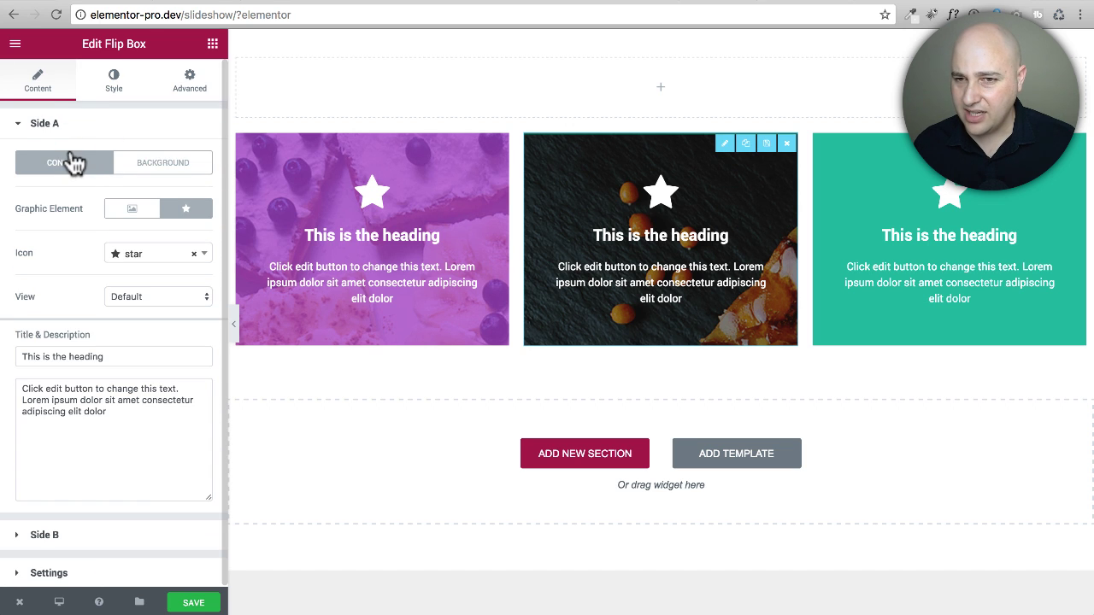
{"action": "left_click", "coordinate": [194, 254]}
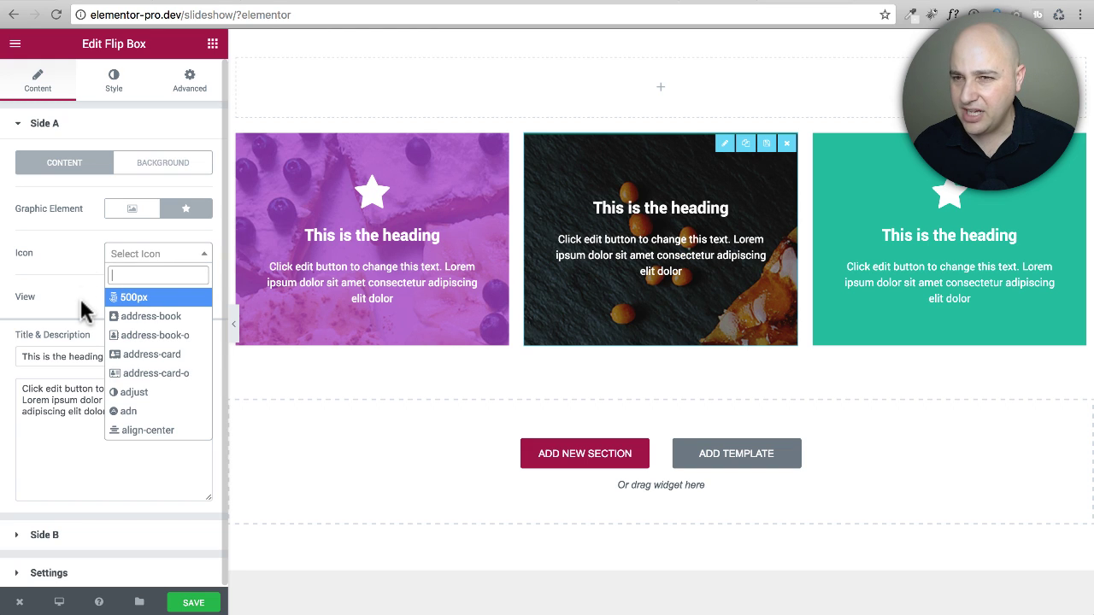
{"action": "left_click", "coordinate": [79, 271]}
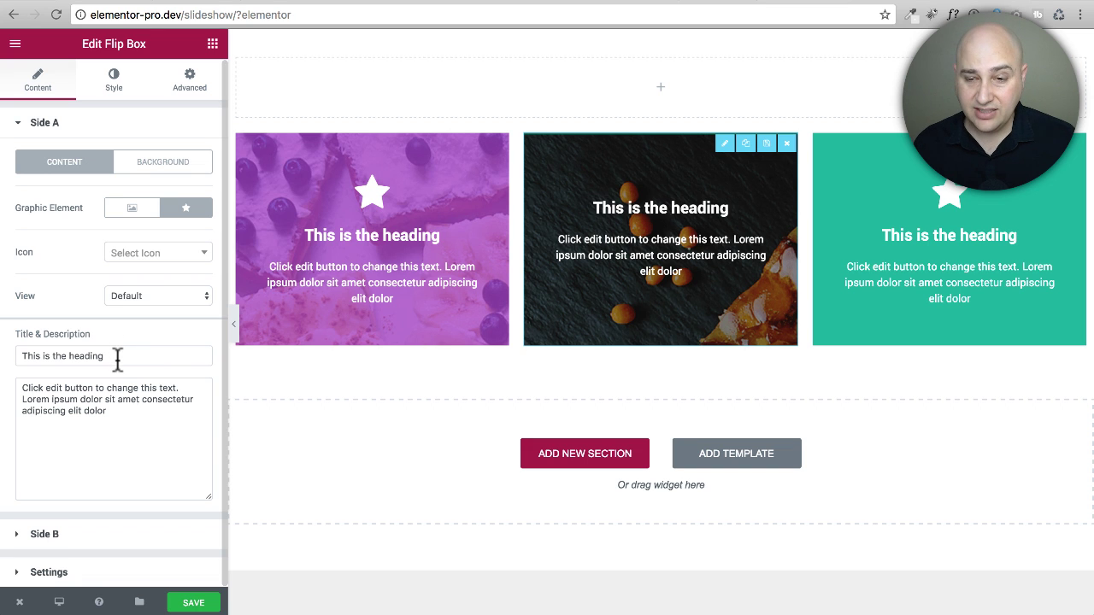
{"action": "left_click_drag", "start_coordinate": [118, 359], "coordinate": [114, 321]}
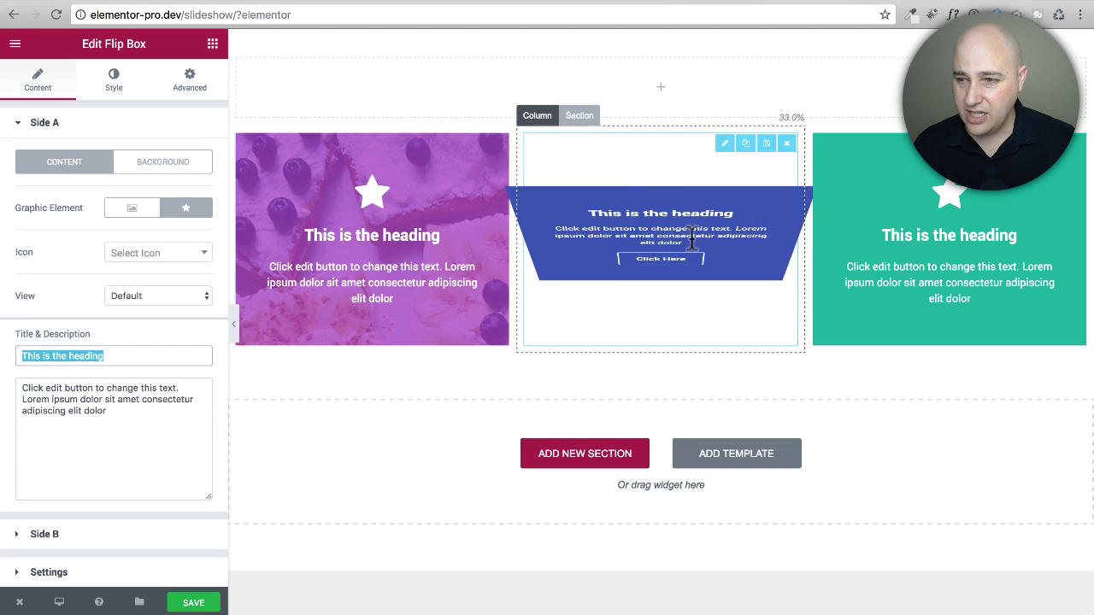
{"action": "mouse_move", "coordinate": [556, 256]}
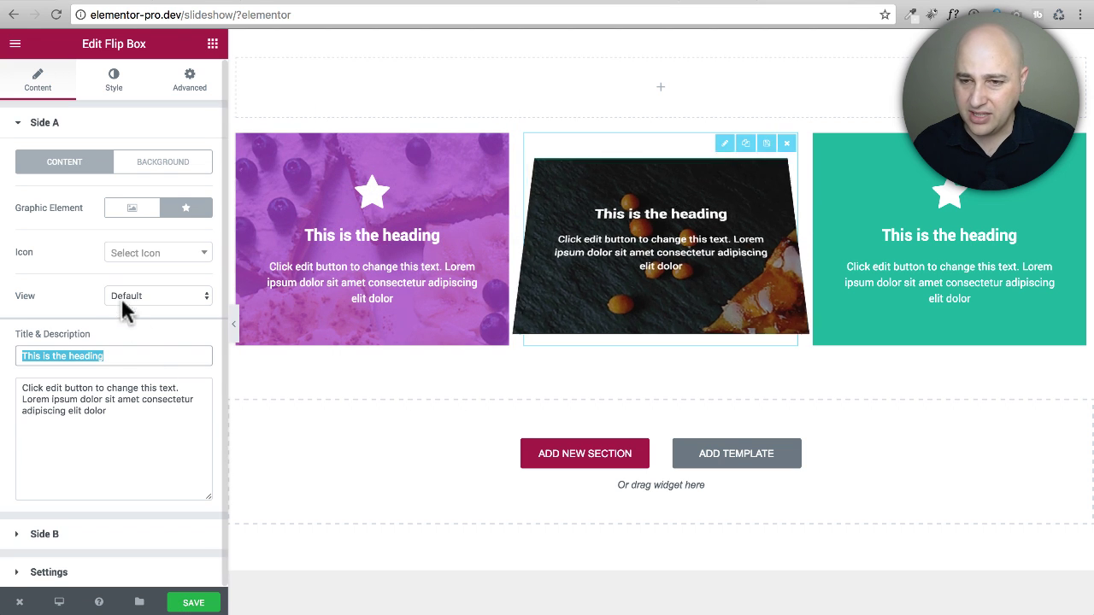
{"action": "left_click", "coordinate": [76, 292]}
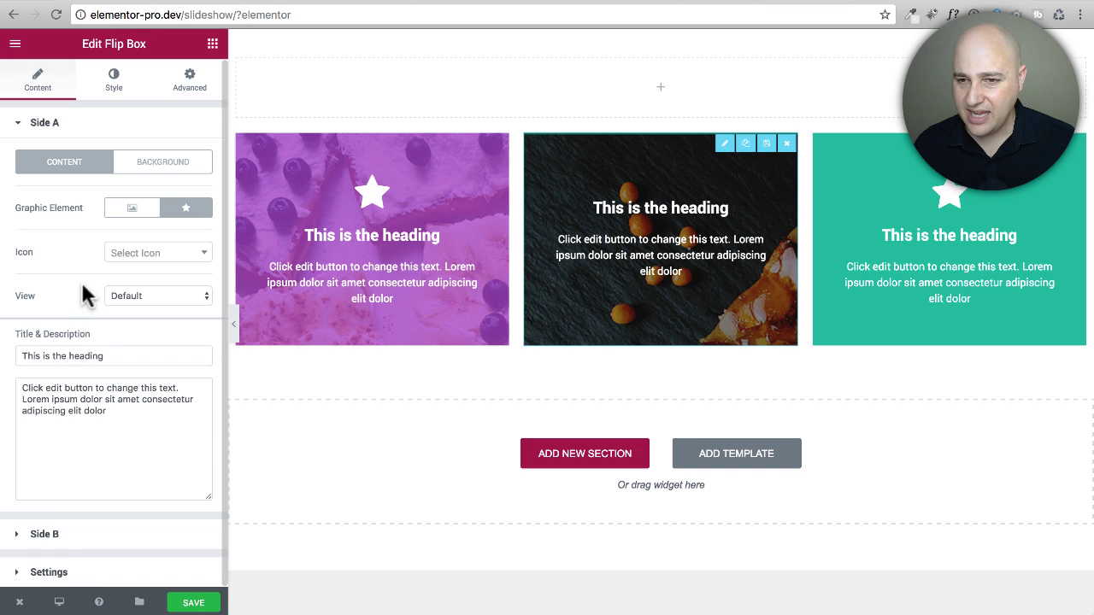
- Change the flip box's flip effect from Flip to Fade
{"action": "left_click", "coordinate": [81, 574]}
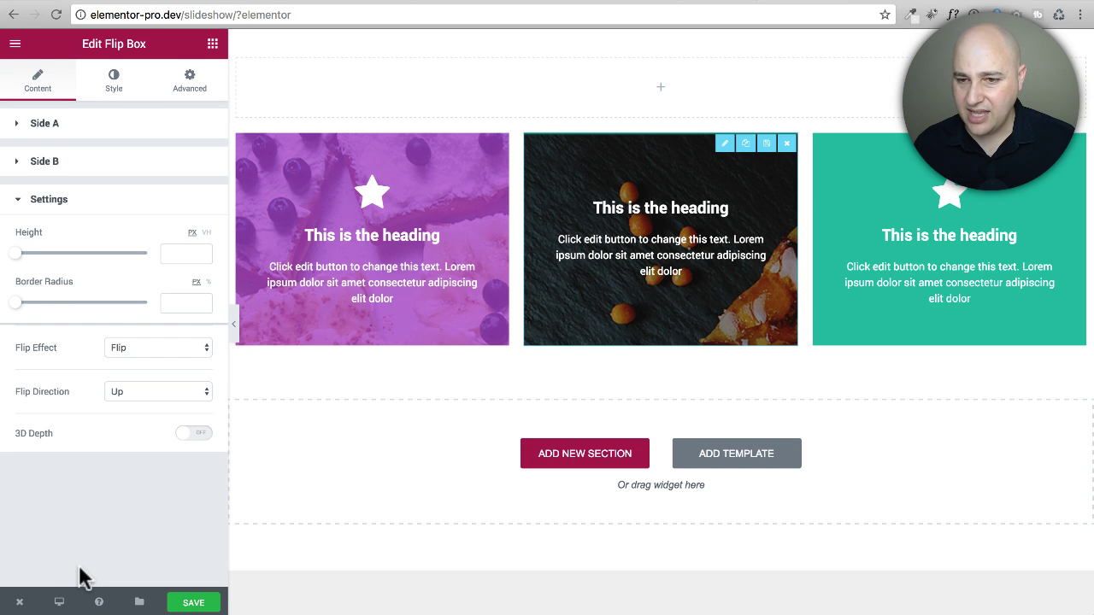
{"action": "left_click", "coordinate": [162, 348]}
{"action": "left_click", "coordinate": [155, 408]}
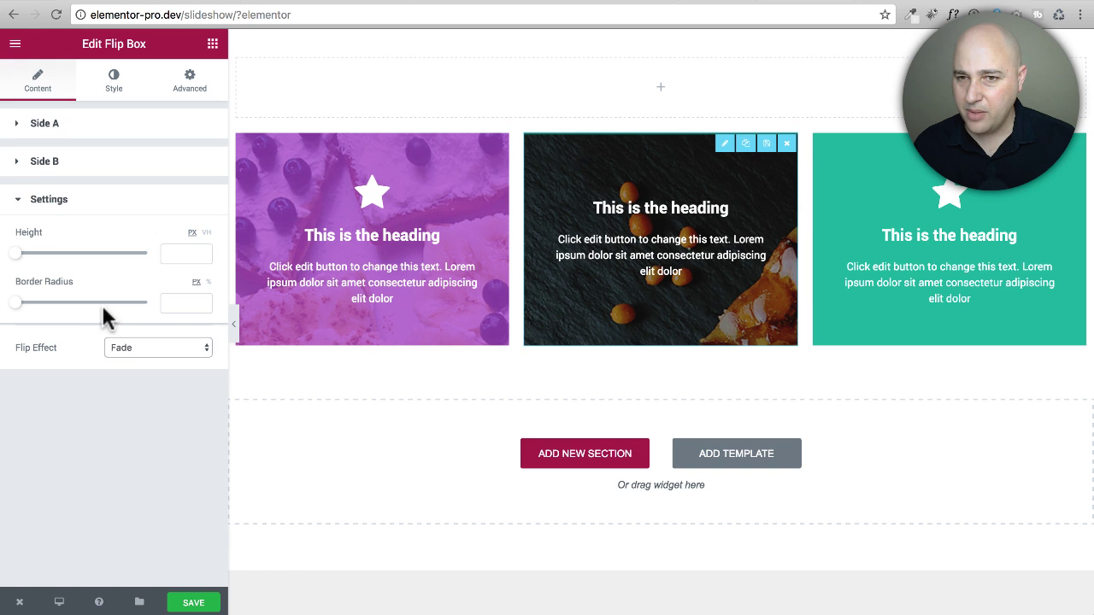
{"action": "left_click", "coordinate": [75, 167]}
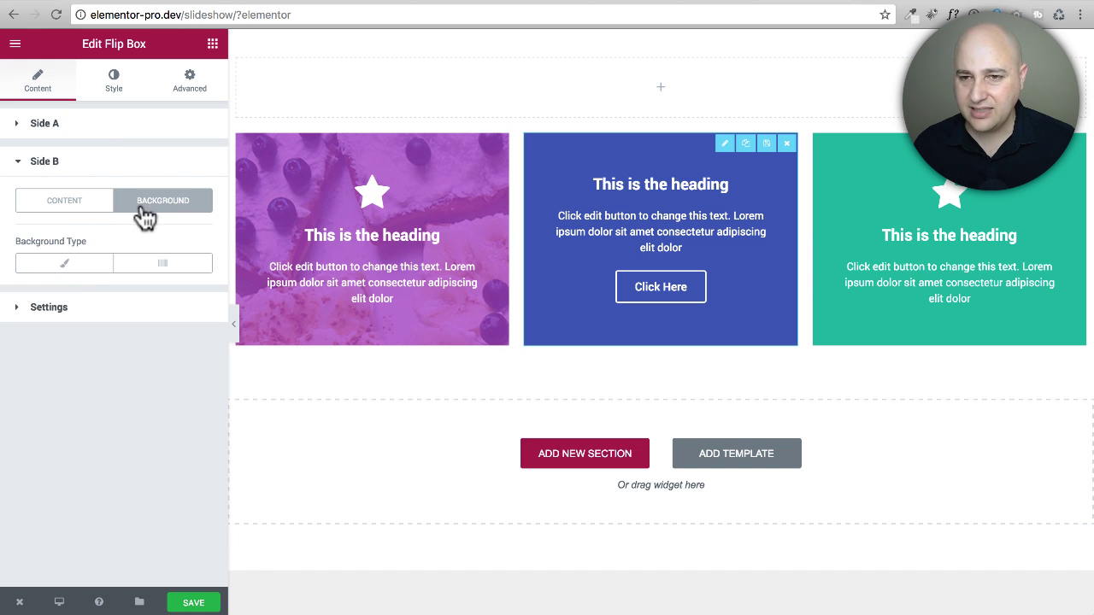
- Give the back side a classic background using the pizza photo from the Media Library
{"action": "left_click", "coordinate": [64, 265]}
{"action": "left_click", "coordinate": [103, 406]}
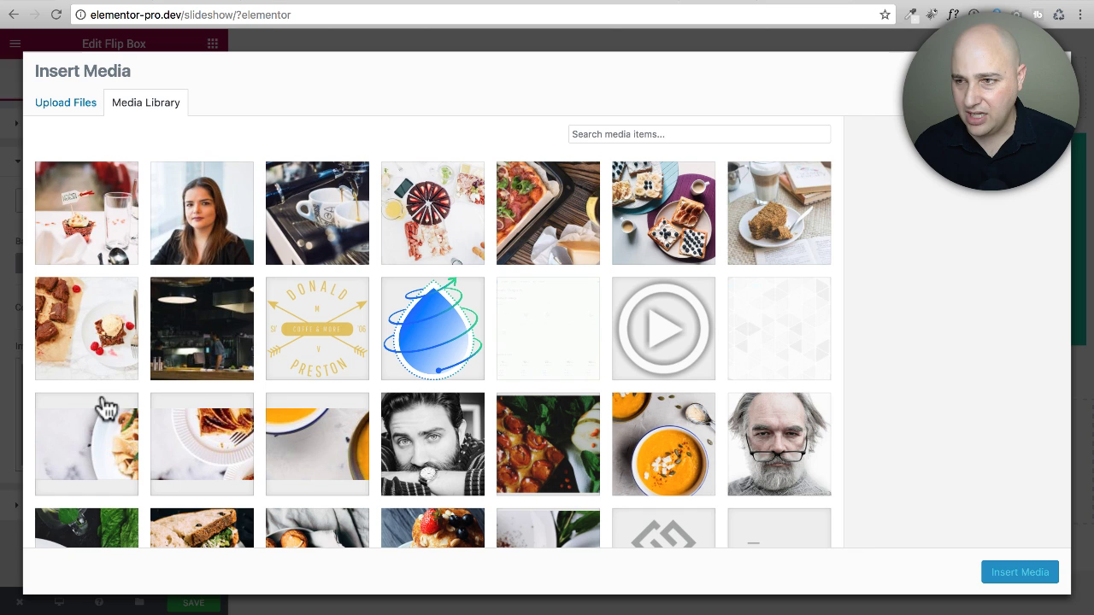
{"action": "left_click", "coordinate": [563, 462]}
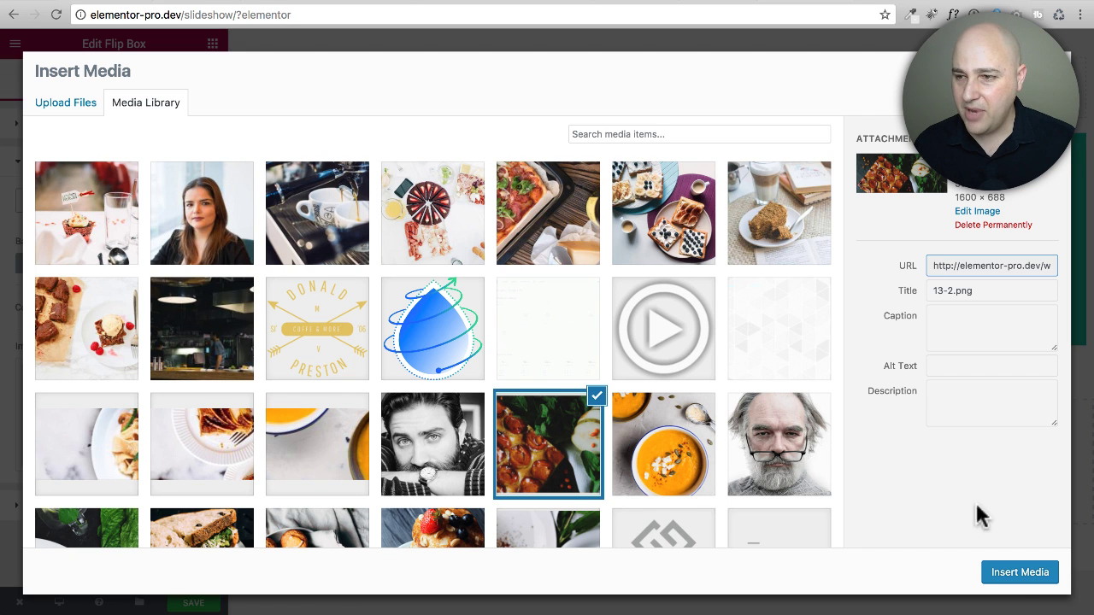
{"action": "left_click", "coordinate": [1020, 576]}
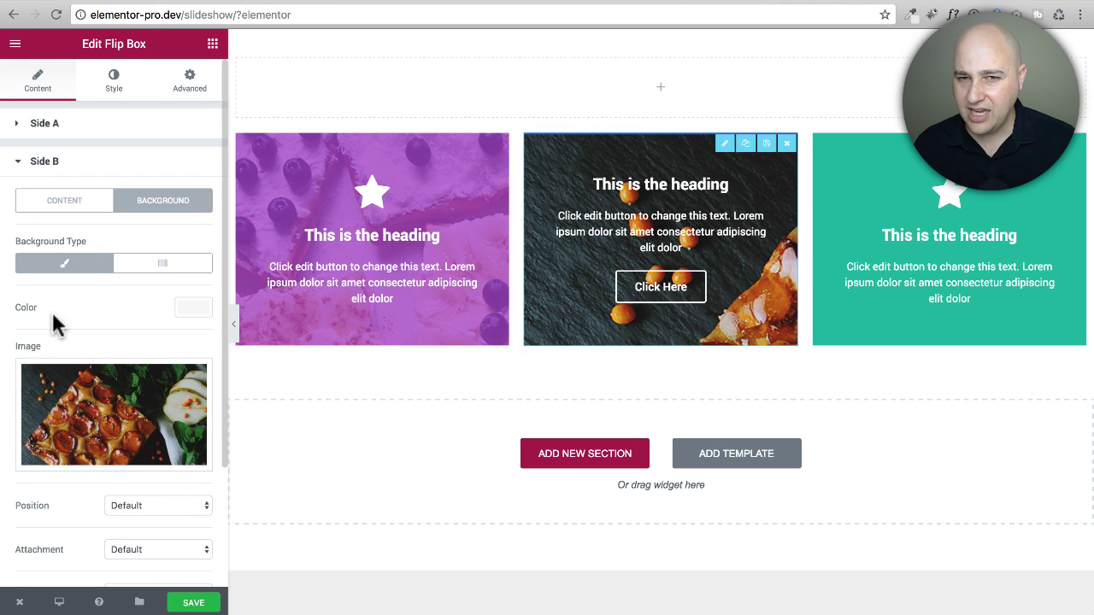
- Set the back side's overlay colour to a semi-transparent blue, rgba(37,83,188)
{"action": "scroll", "coordinate": [102, 316], "scroll_direction": "down", "scroll_amount": 5}
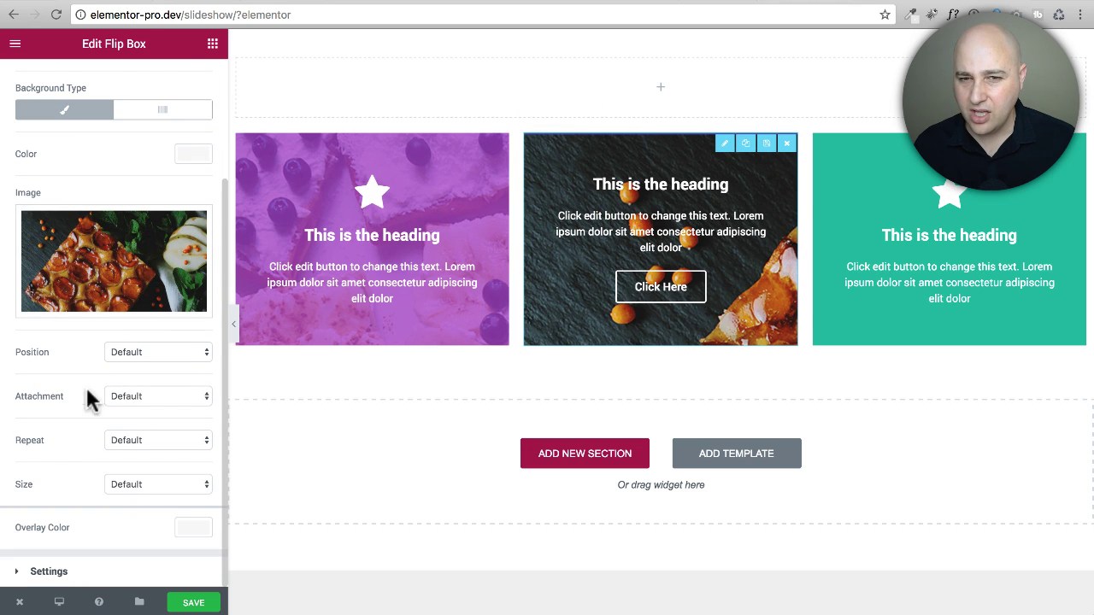
{"action": "left_click", "coordinate": [193, 527]}
{"action": "scroll", "coordinate": [64, 436], "scroll_direction": "down", "scroll_amount": 5}
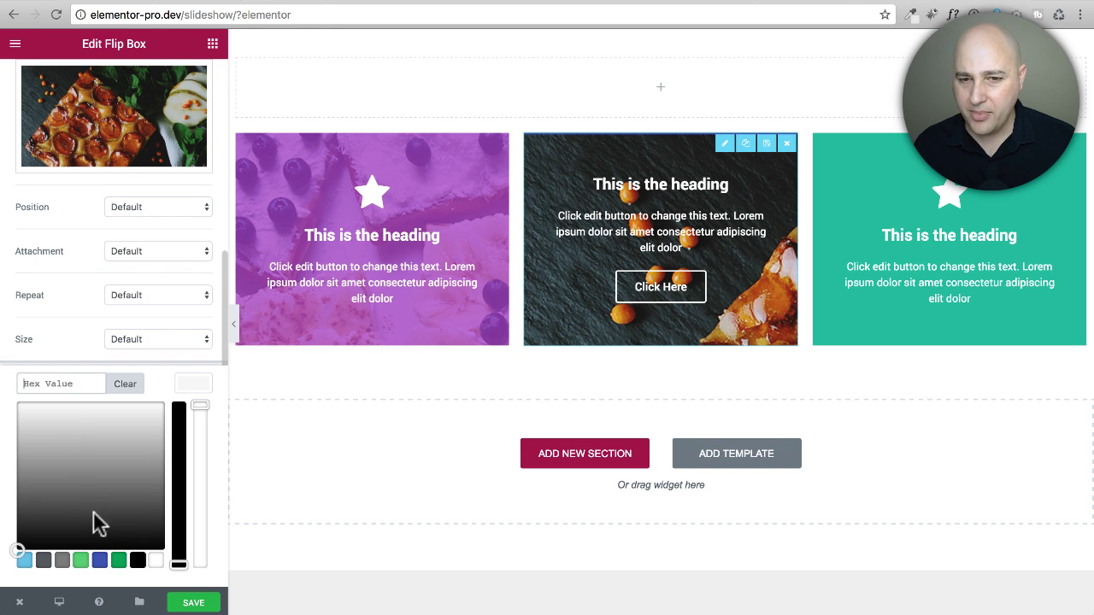
{"action": "left_click", "coordinate": [118, 562]}
{"action": "left_click_drag", "start_coordinate": [76, 456], "coordinate": [108, 441]}
{"action": "left_click", "coordinate": [185, 393]}
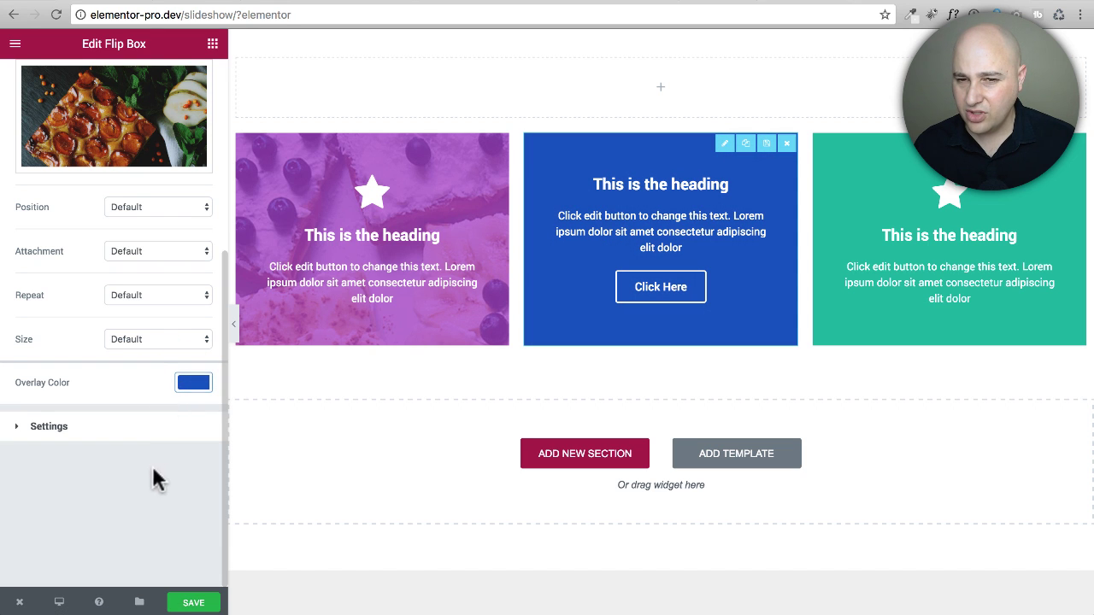
{"action": "left_click", "coordinate": [193, 384]}
{"action": "left_click_drag", "start_coordinate": [199, 405], "coordinate": [186, 503]}
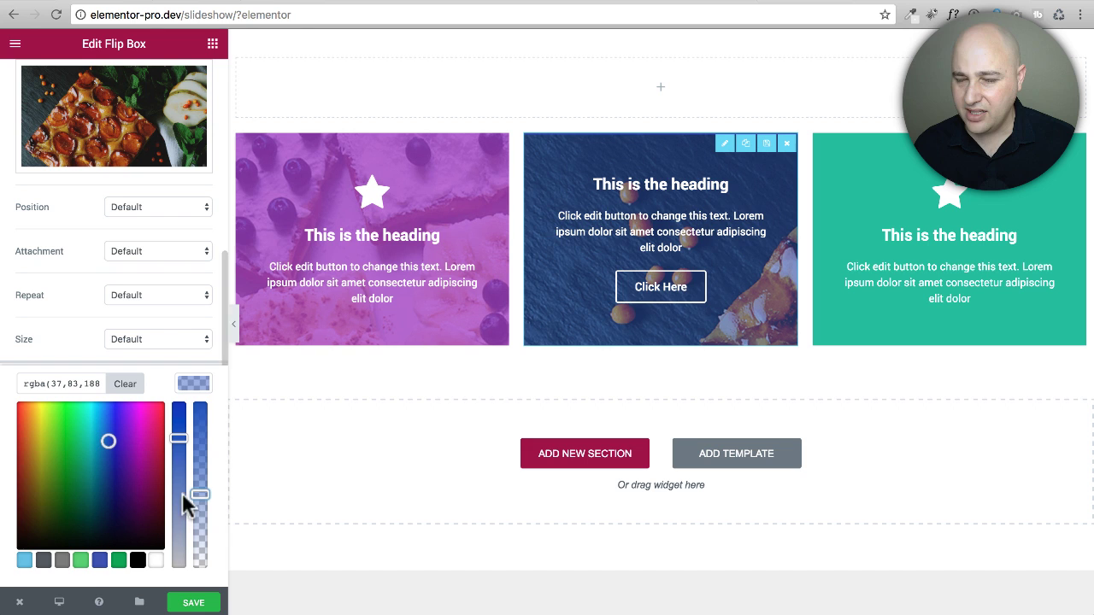
{"action": "left_click", "coordinate": [189, 385]}
- Preview the page without the panel and check the middle box fades from pizza front to blue back
{"action": "left_click", "coordinate": [633, 324]}
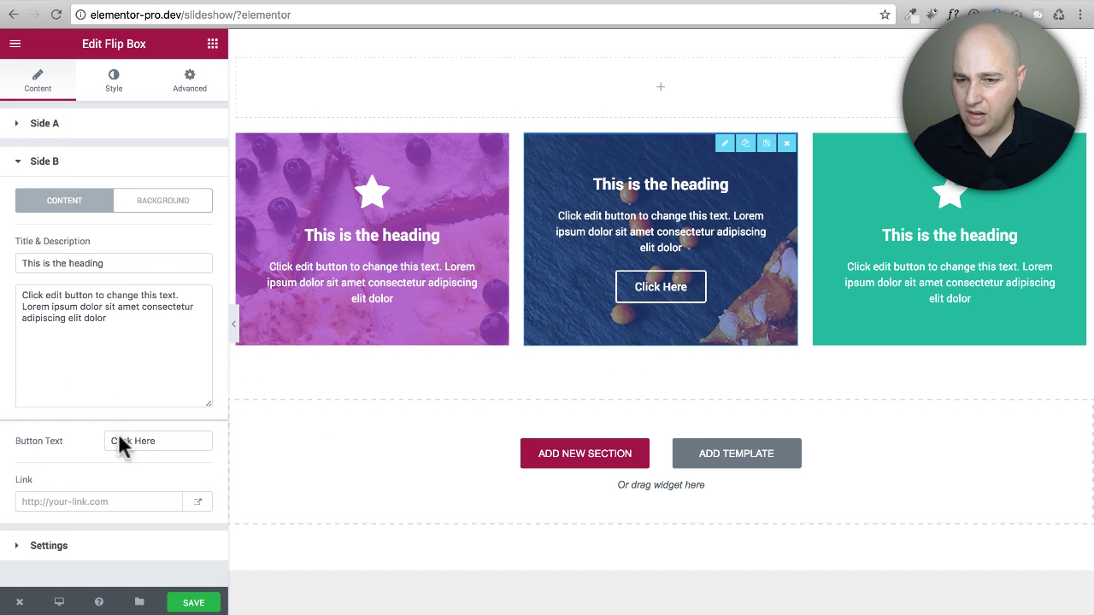
{"action": "left_click", "coordinate": [83, 128]}
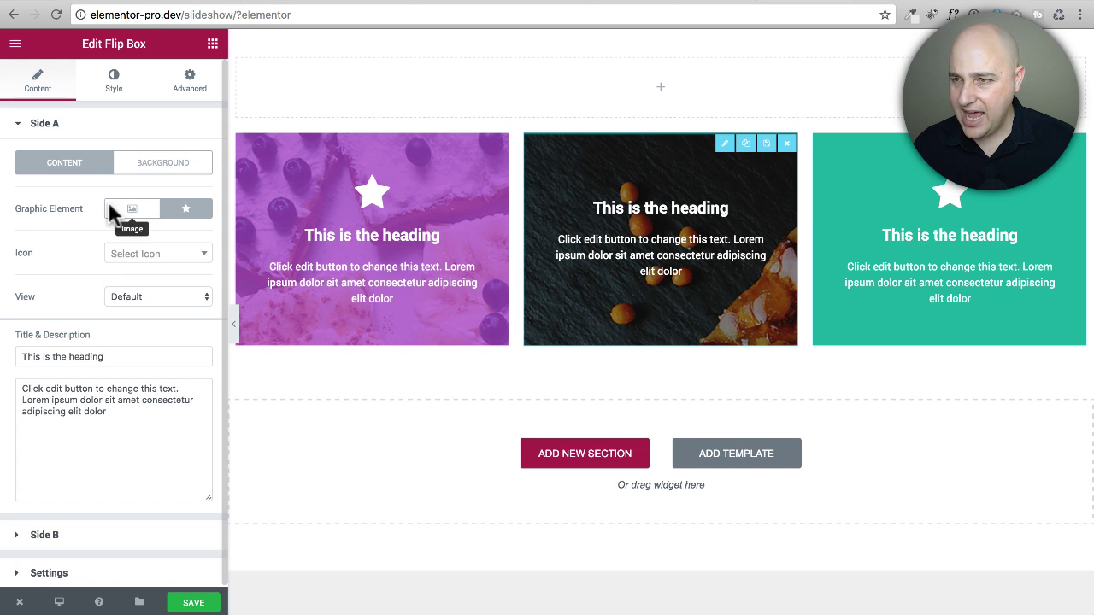
{"action": "left_click", "coordinate": [233, 325]}
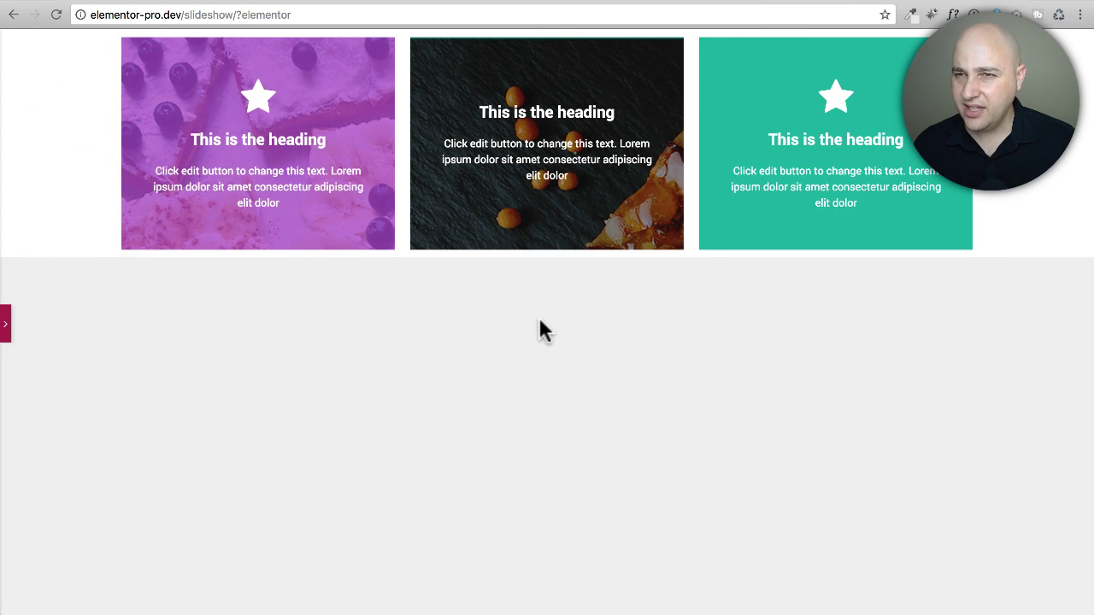
{"action": "mouse_move", "coordinate": [559, 237]}
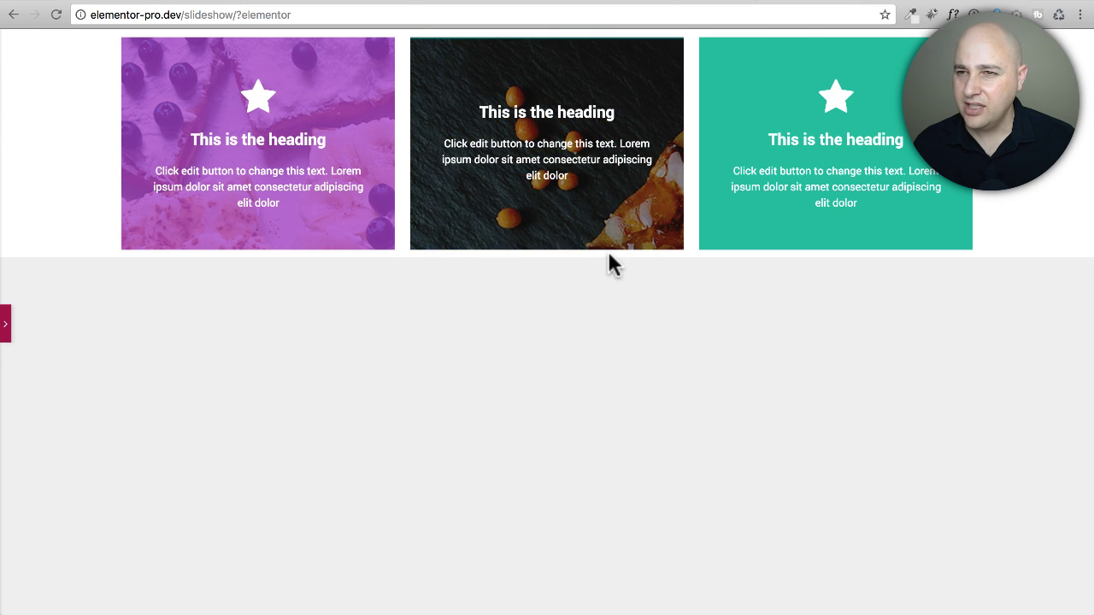
{"action": "mouse_move", "coordinate": [604, 231]}
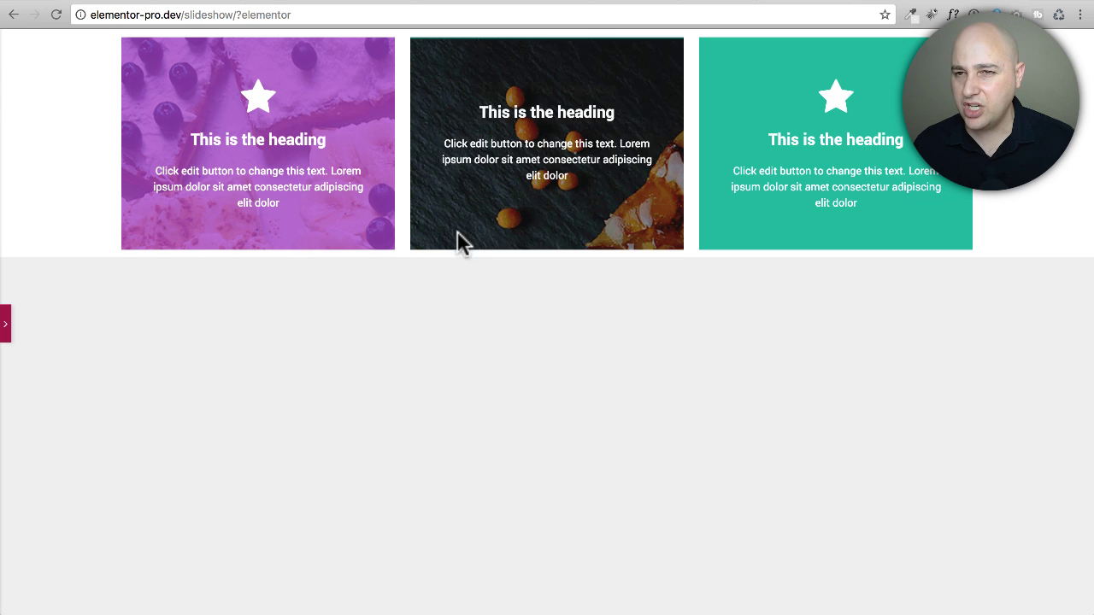
{"action": "mouse_move", "coordinate": [456, 227]}
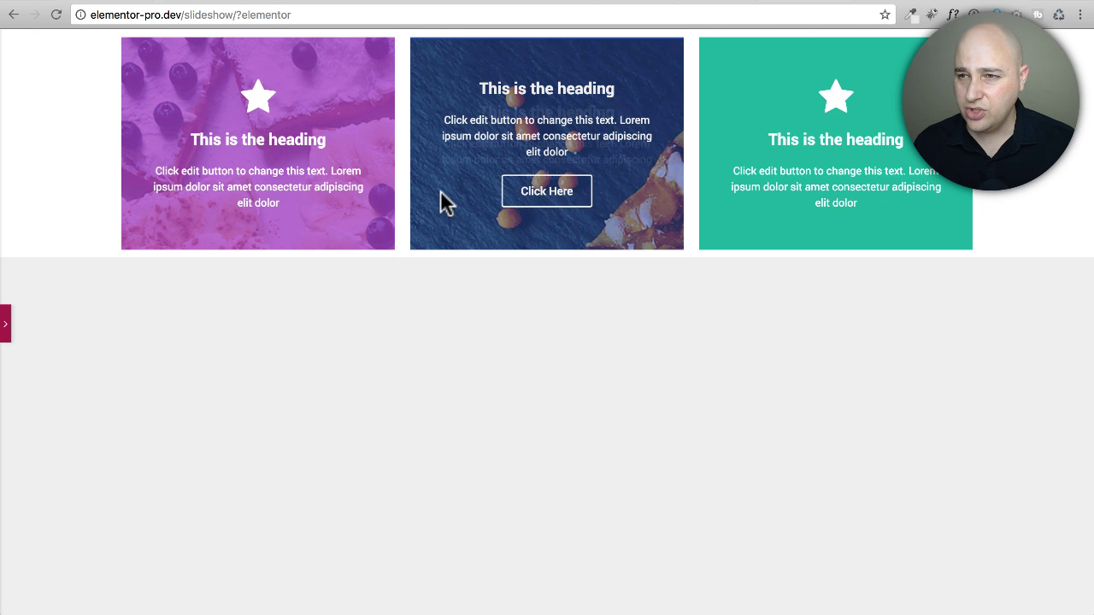
{"action": "left_click", "coordinate": [5, 323]}
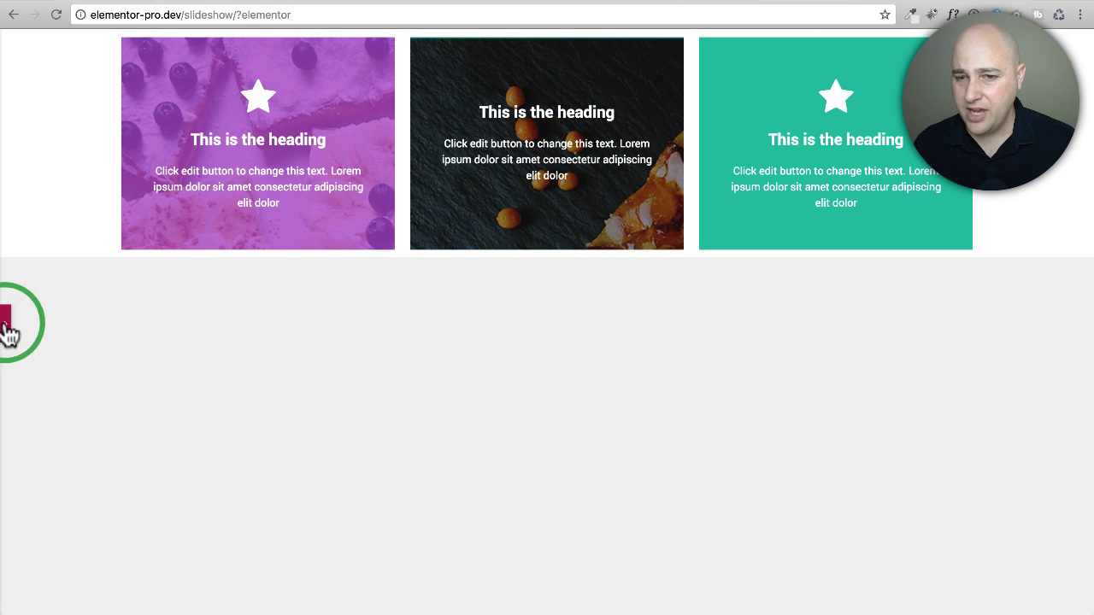